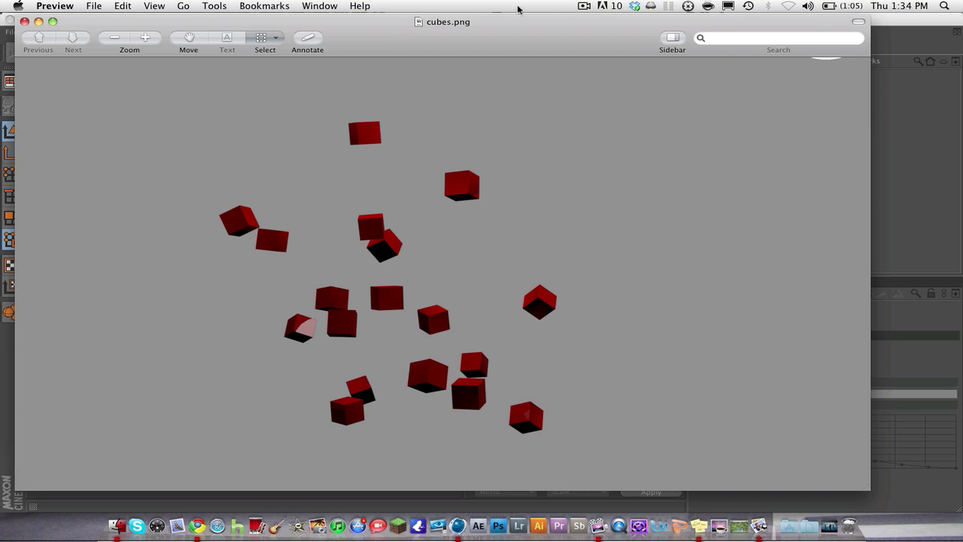
Switch to CINEMA 4D and add a cube primitive to the empty scene
left_click(910, 27)
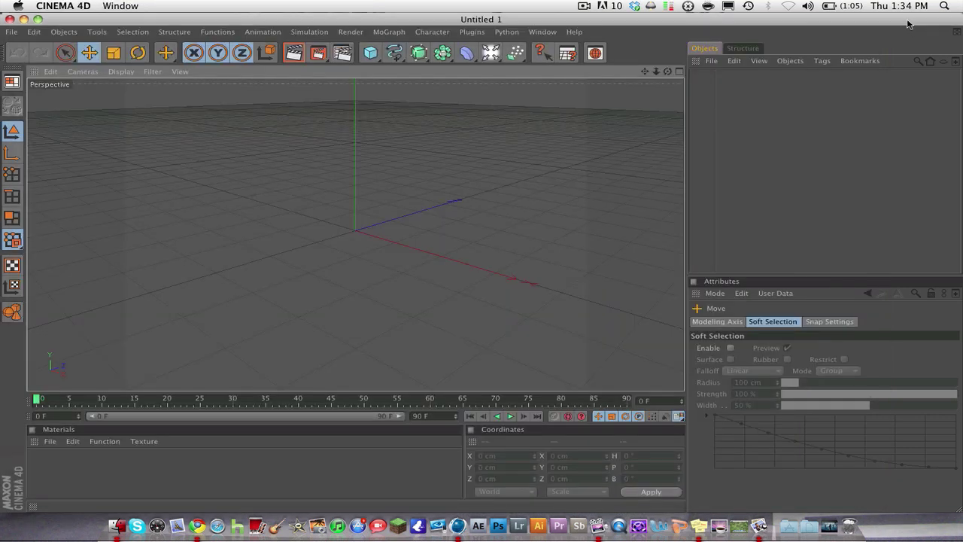
left_click(366, 59)
left_click(367, 55)
left_click(366, 52)
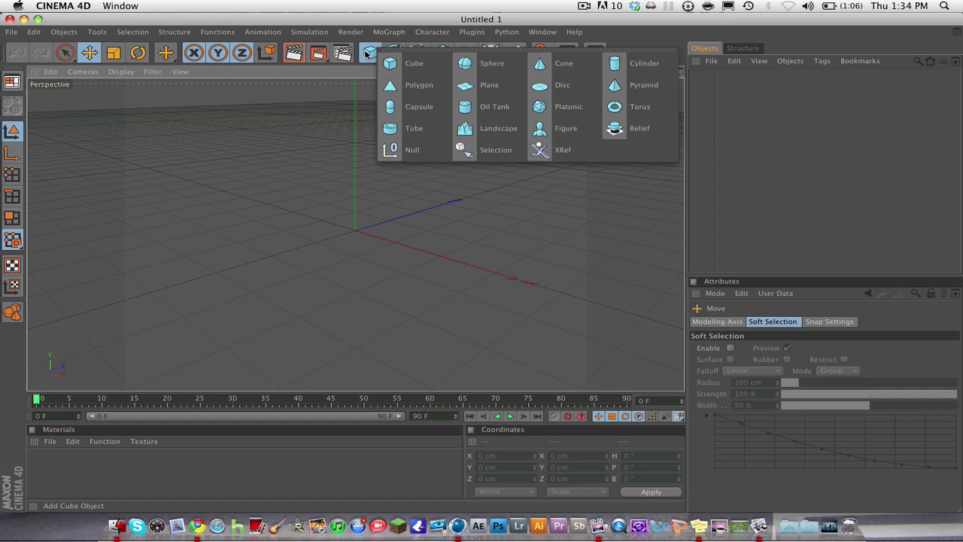
left_click(368, 28)
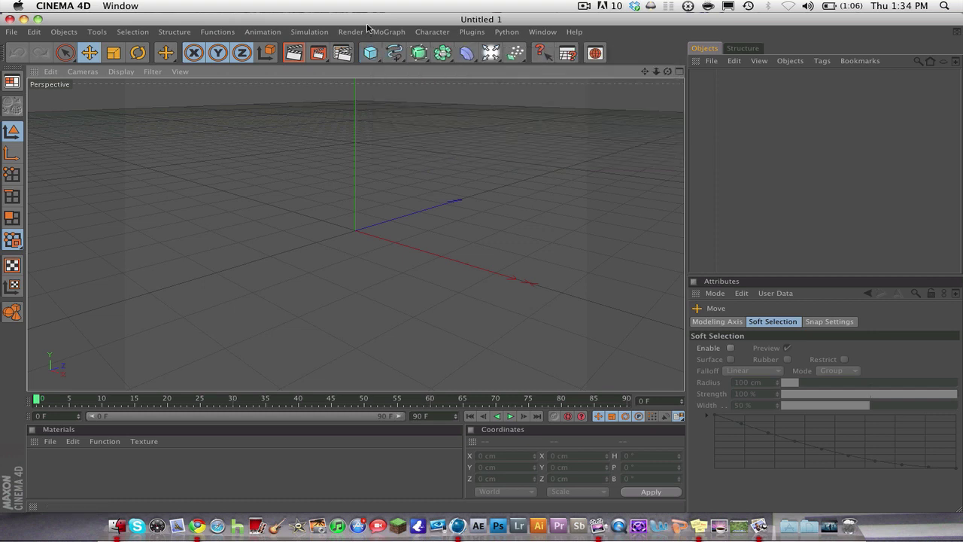
left_click(378, 58)
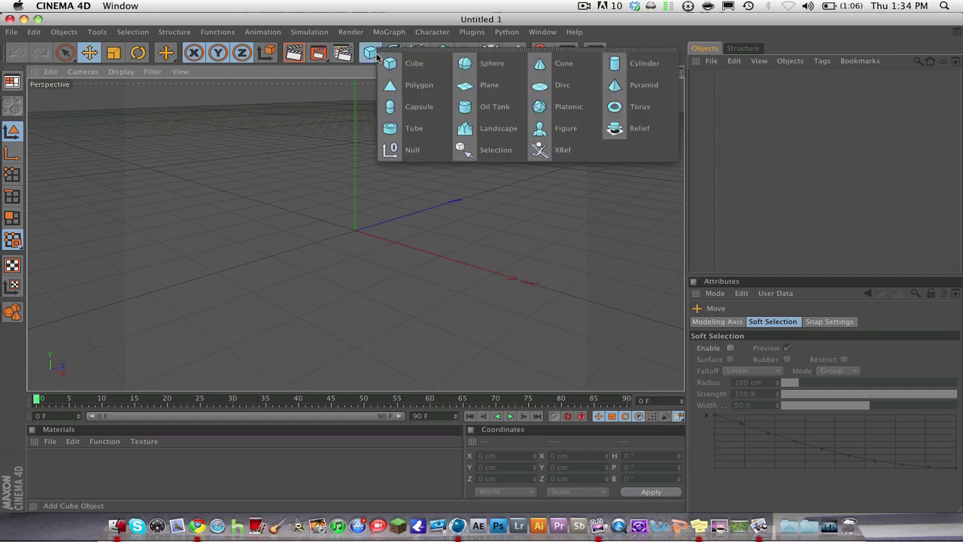
left_click(404, 63)
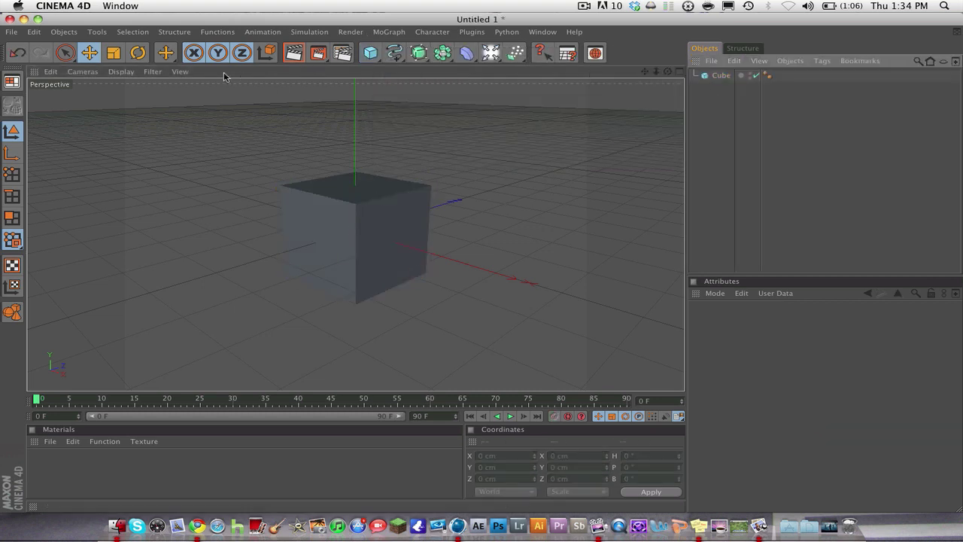
Scale the cube down uniformly to about 39 cm per side
left_click(354, 215)
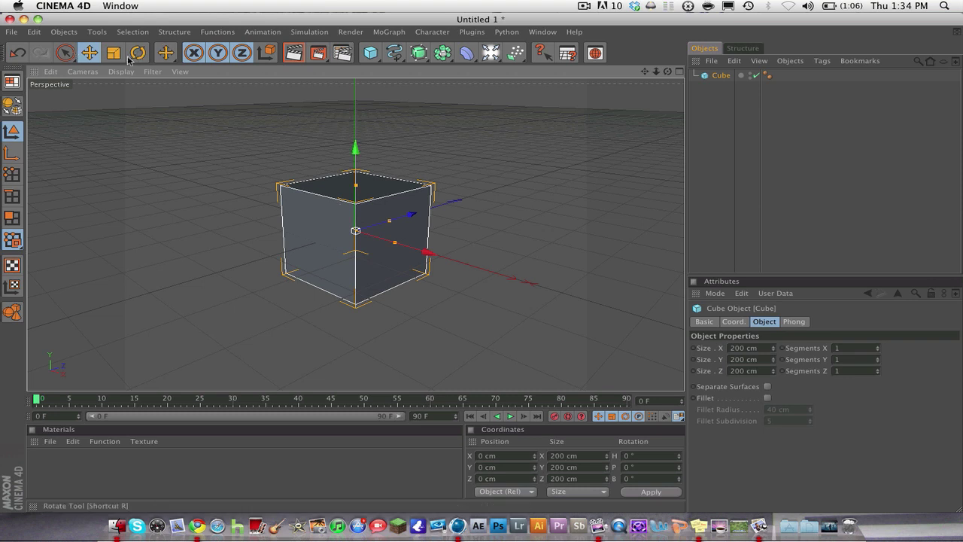
key("t")
left_click_drag(356, 231, 365, 234)
left_click(718, 92)
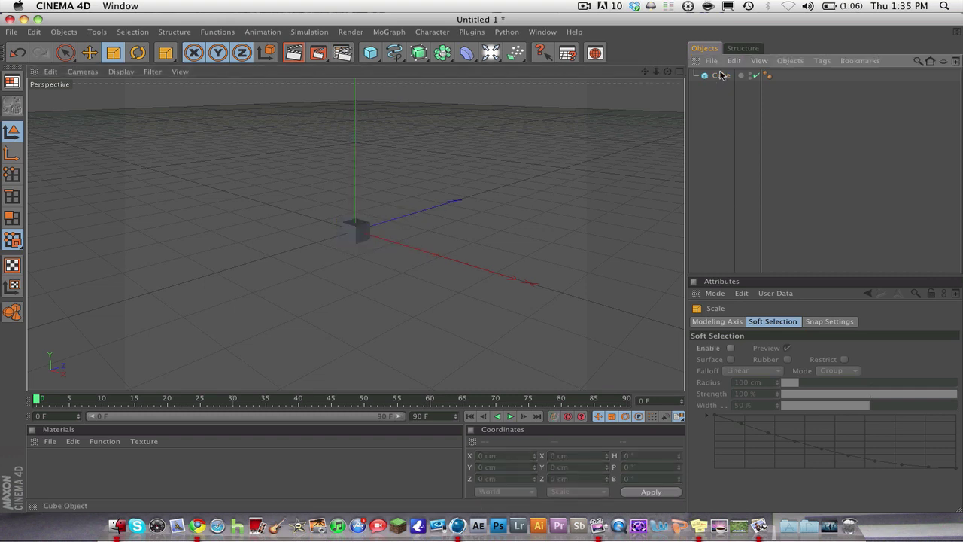
Add a MoGraph Cloner object and make the cube its child
left_click(389, 32)
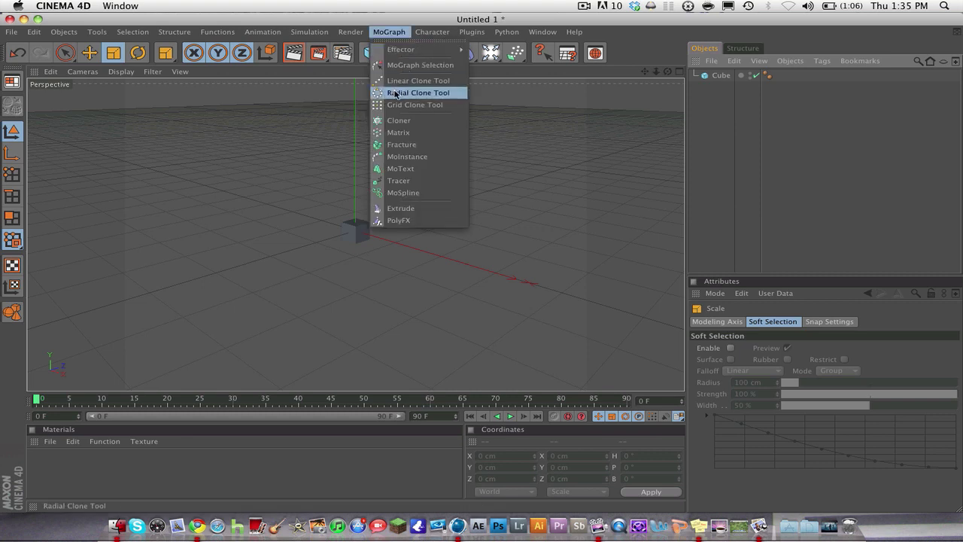
left_click(431, 23)
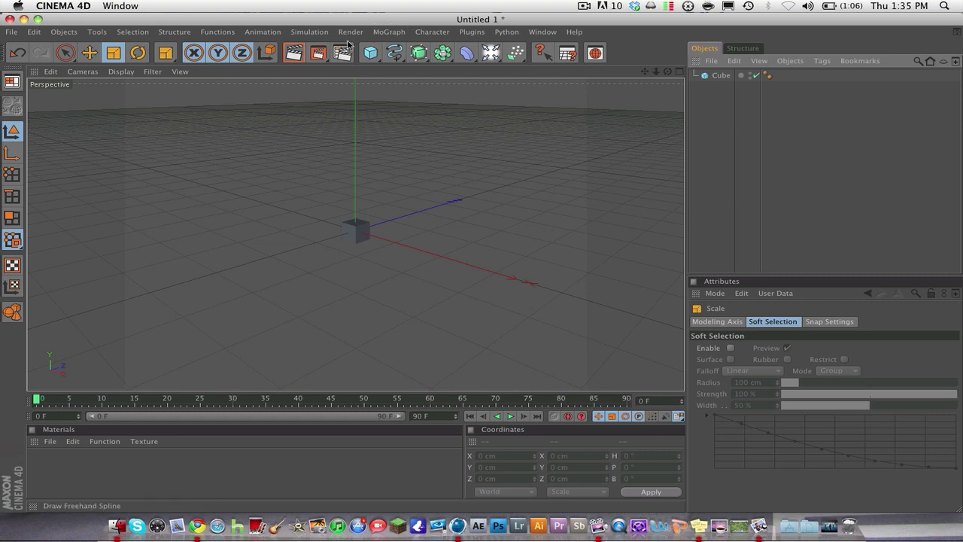
left_click(390, 31)
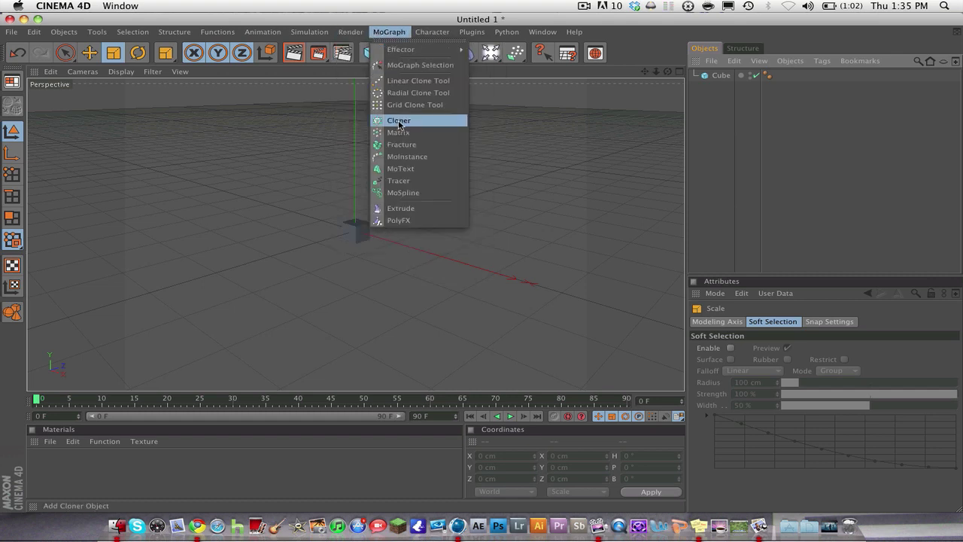
left_click(399, 122)
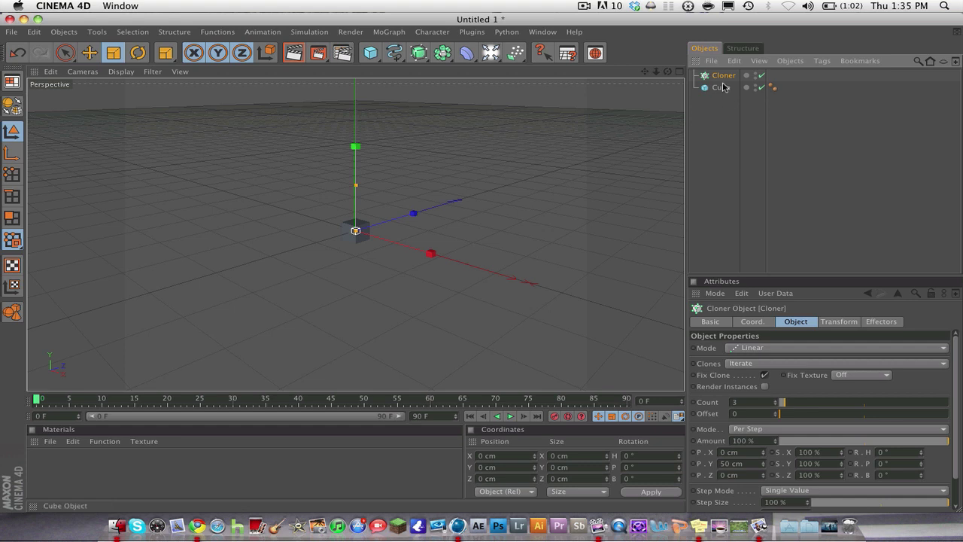
left_click(721, 87)
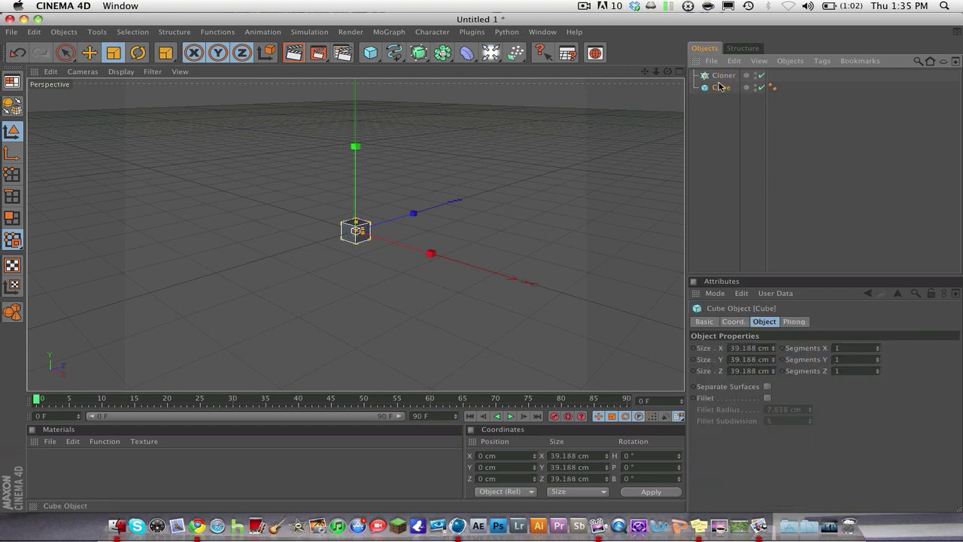
left_click_drag(720, 87, 722, 78)
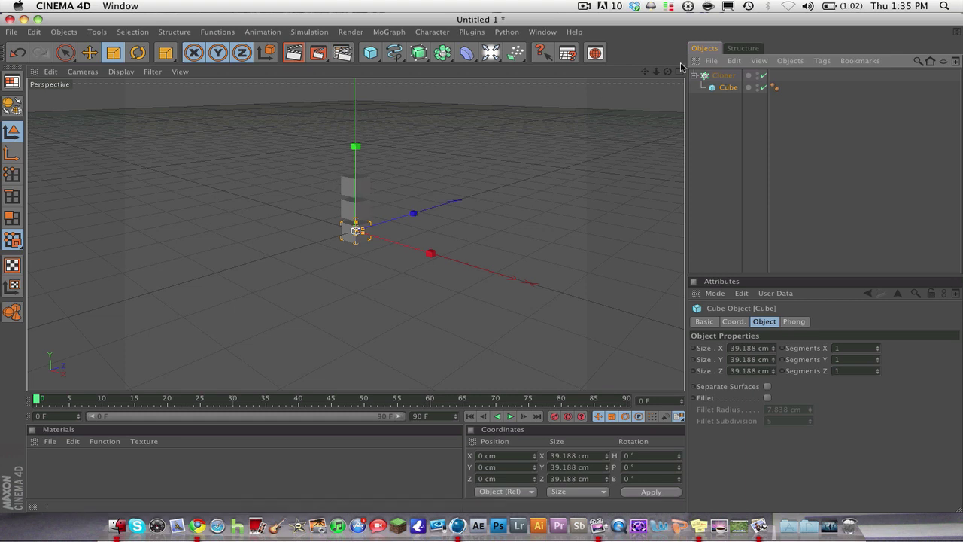
Set the Cloner's mode to Grid Array and raise it about 96 cm along the Y axis
mouse_move(656, 72)
left_mouse_down()
mouse_move(701, 72)
mouse_move(659, 71)
left_mouse_up()
left_click(723, 76)
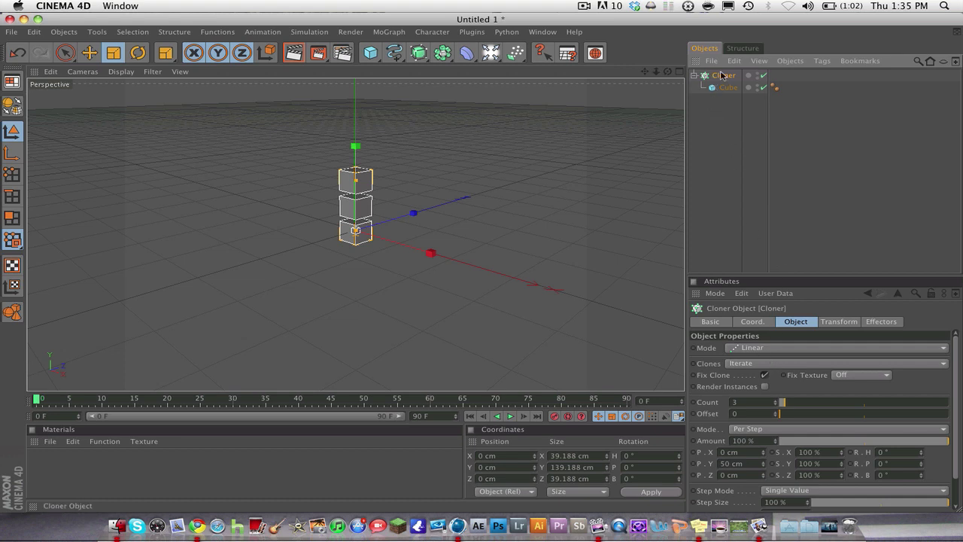
left_click(752, 348)
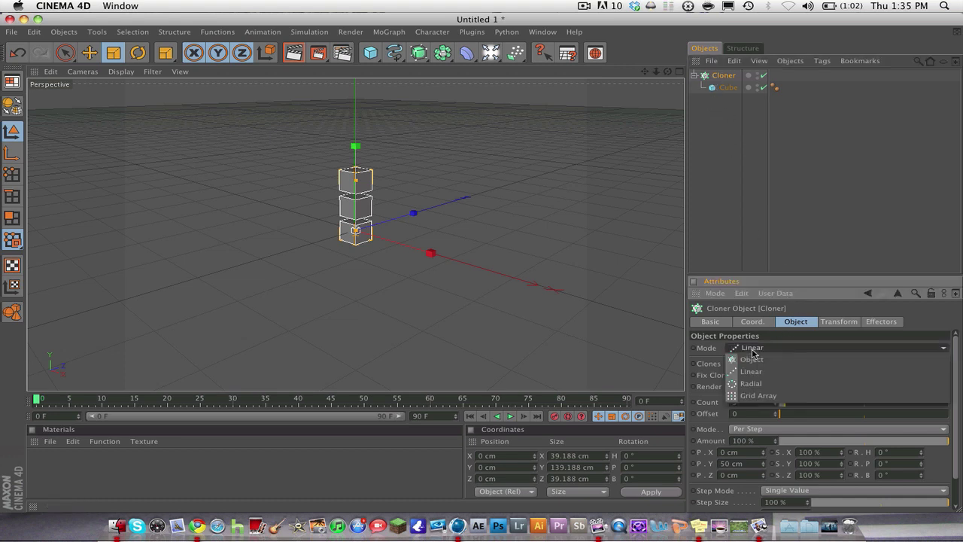
left_click(759, 395)
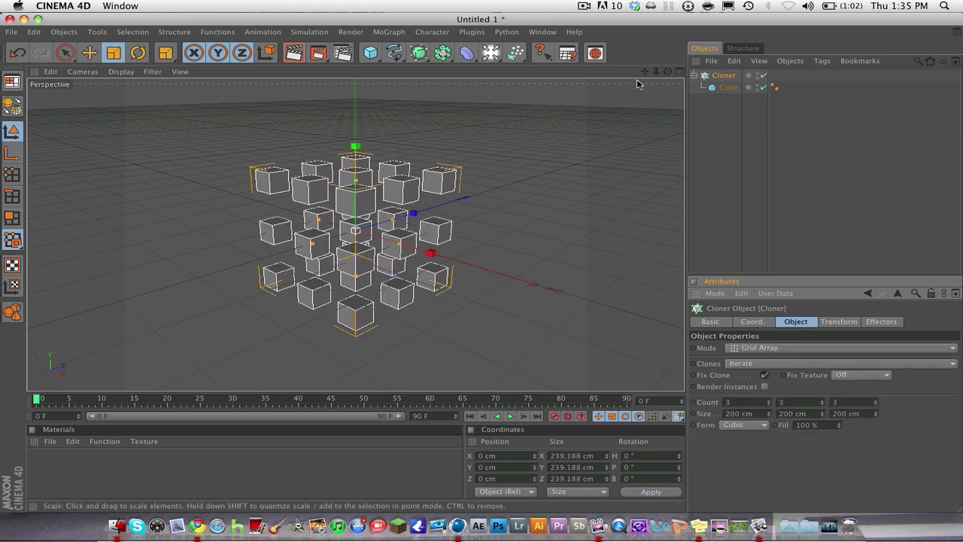
left_click(90, 52)
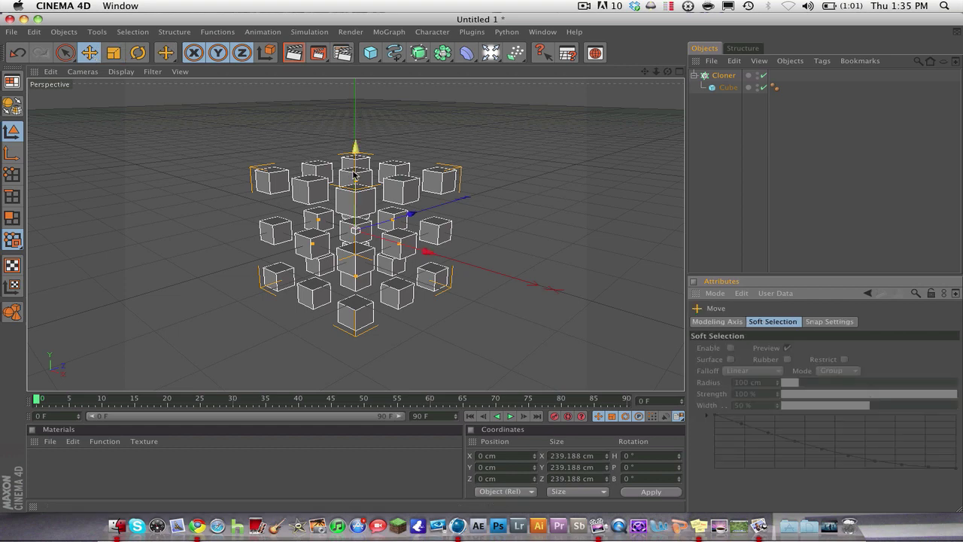
left_click_drag(350, 175, 351, 126)
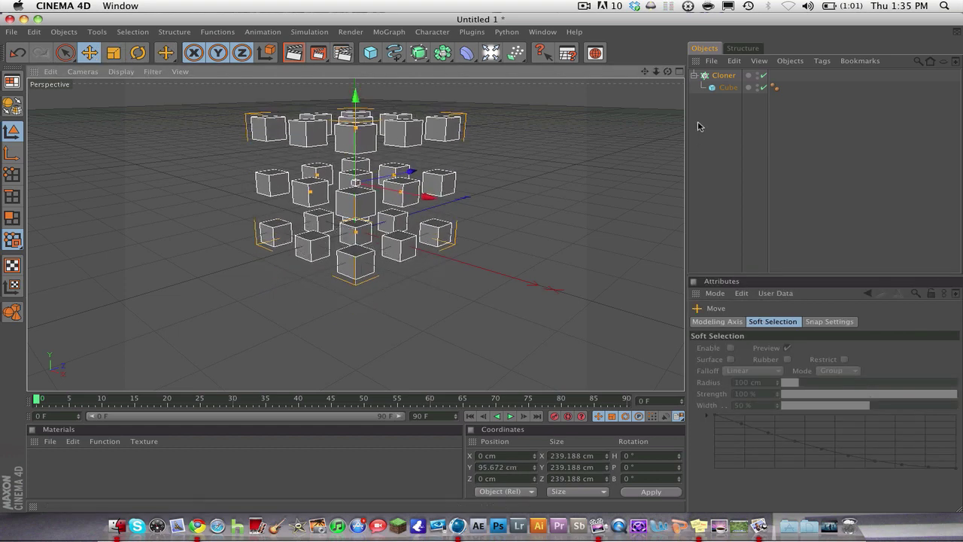
Set the Cloner's grid count to 4 in all three directions
left_click(720, 76)
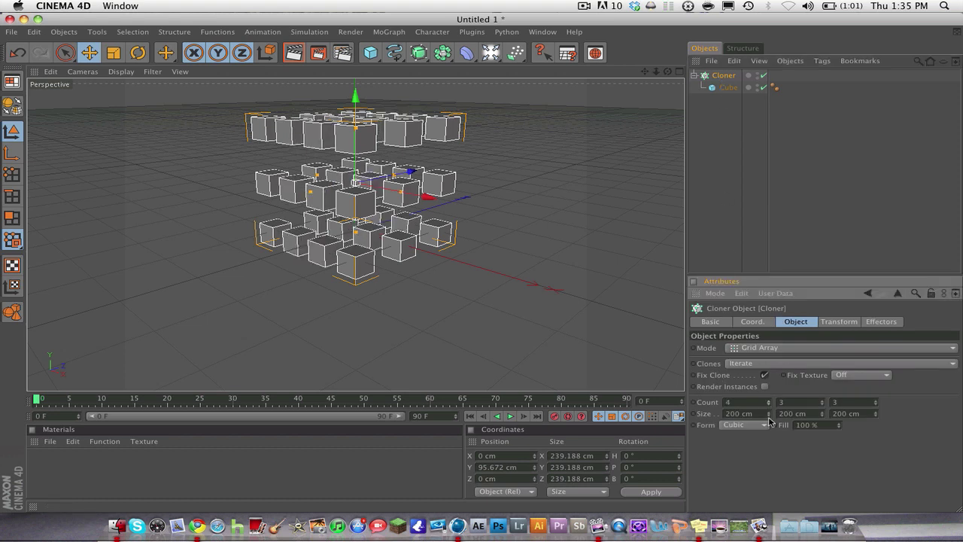
left_click(768, 402)
left_click(820, 401)
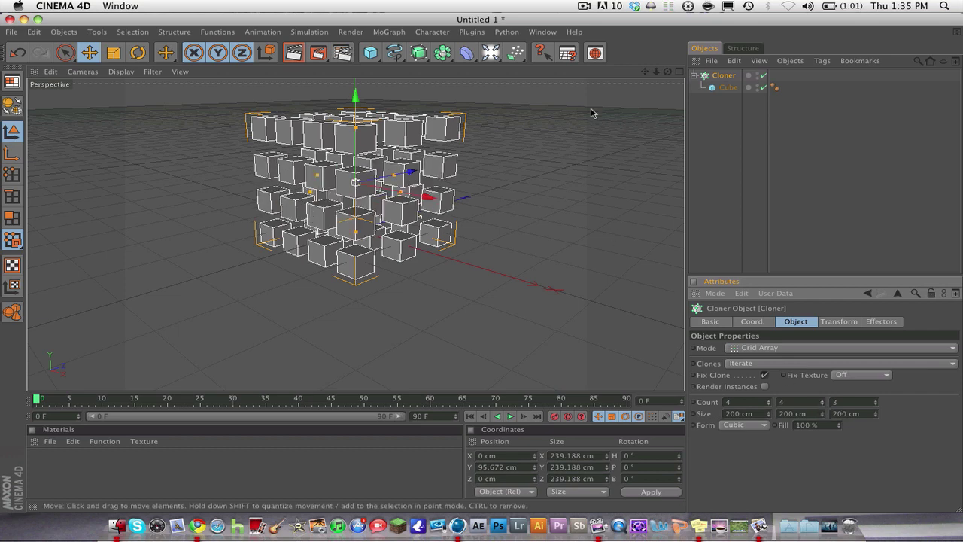
left_click_drag(645, 71, 656, 86)
left_click(875, 401)
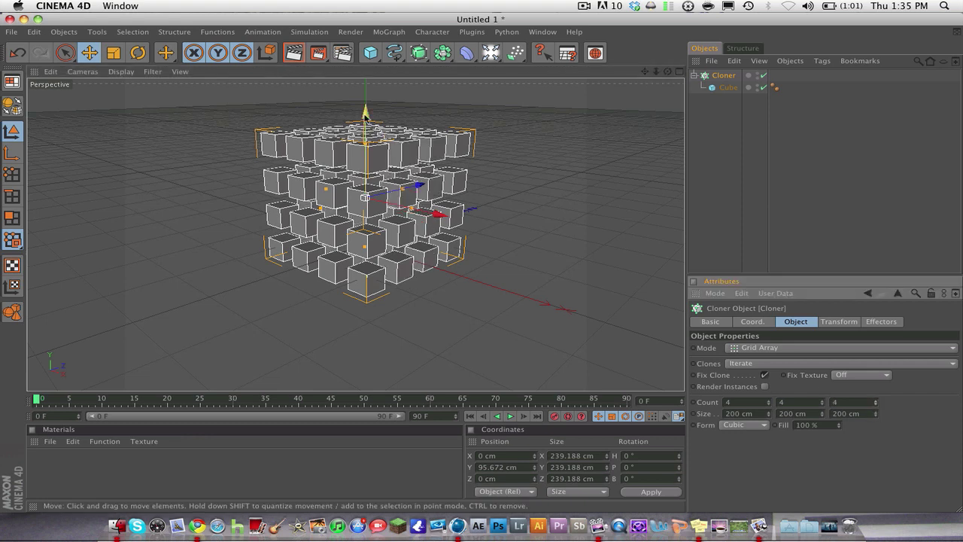
Add a MoGraph Random effector to the cloned cubes
left_click(396, 33)
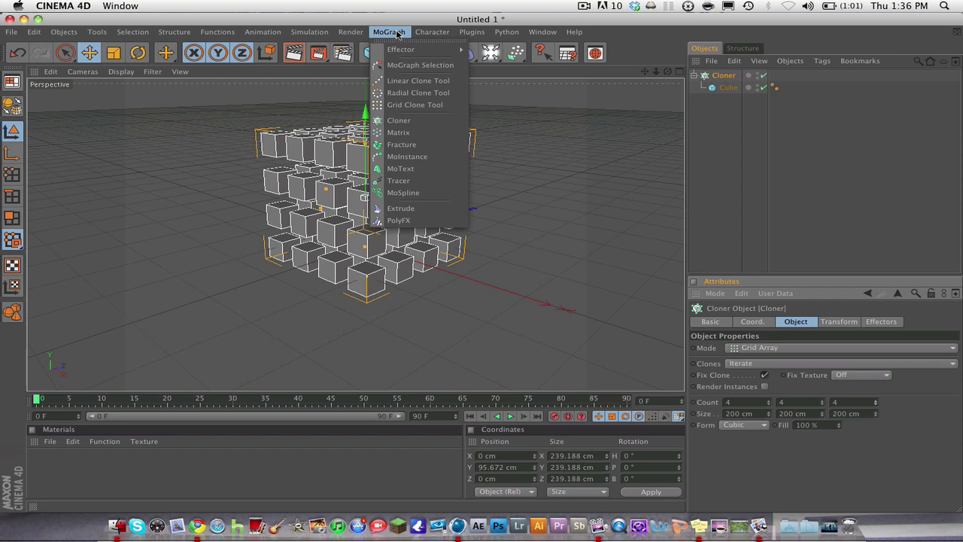
mouse_move(400, 49)
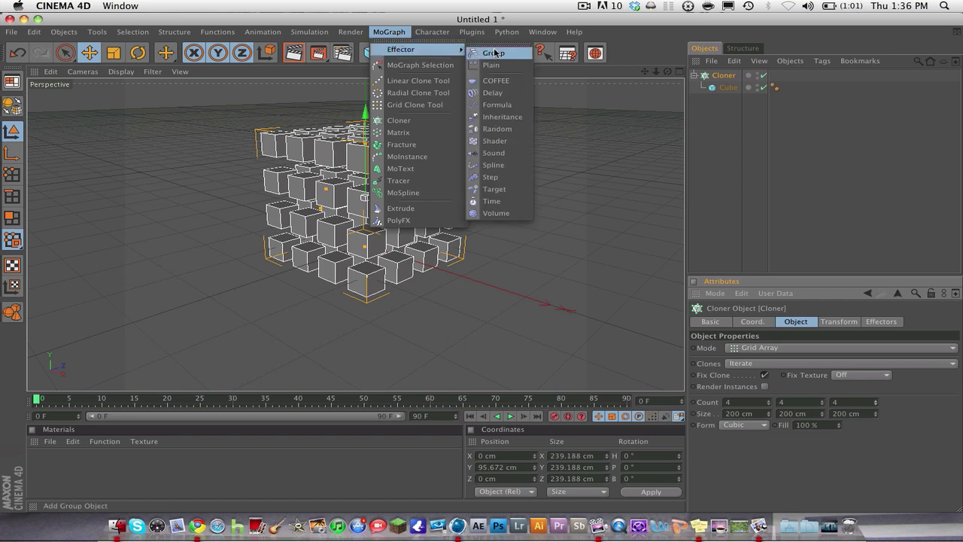
left_click(496, 129)
left_click(389, 32)
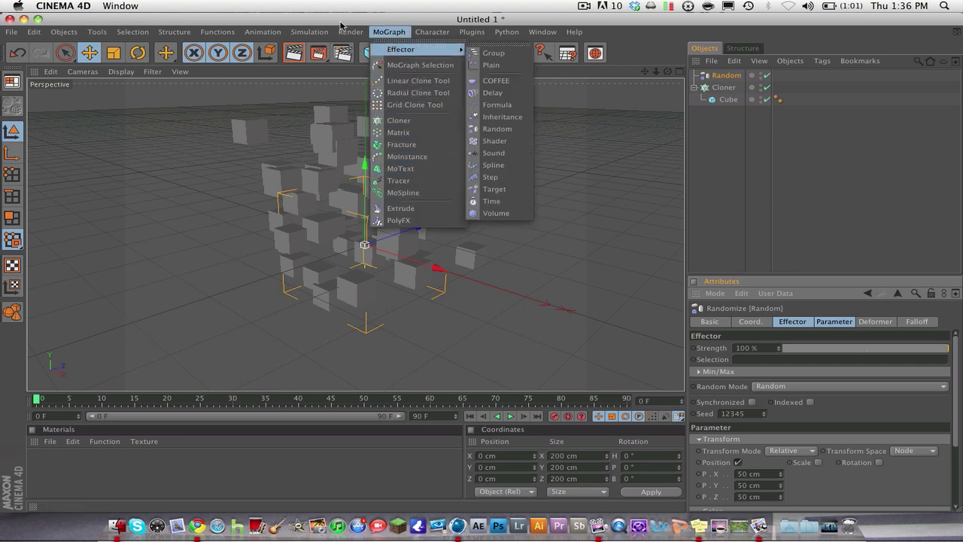
left_click(387, 31)
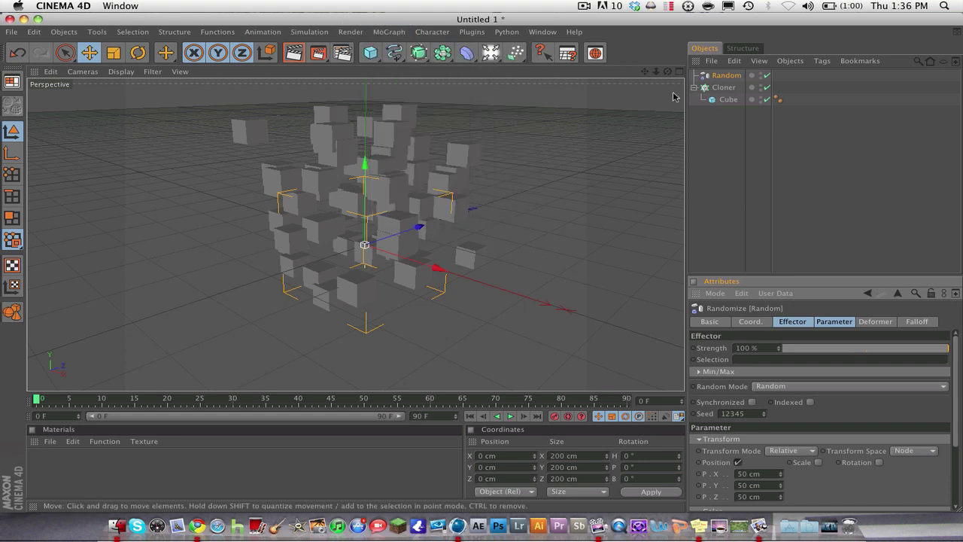
Nest the Cloner under the Random effector in the object hierarchy
mouse_move(721, 87)
left_mouse_down()
mouse_move(729, 76)
mouse_move(721, 76)
left_mouse_up()
left_click(720, 76)
left_click(726, 89)
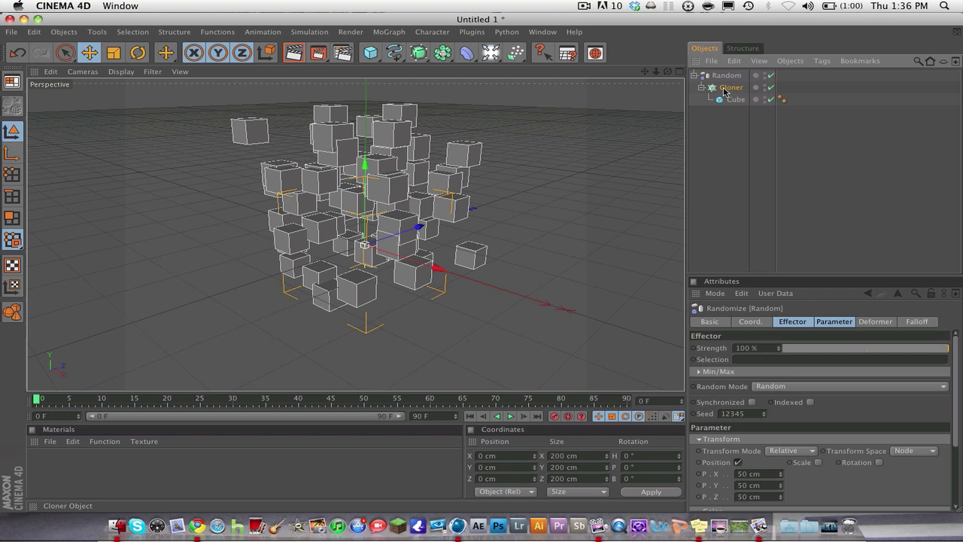
left_click(723, 77)
left_click(725, 79)
left_click(697, 78)
left_click(695, 76)
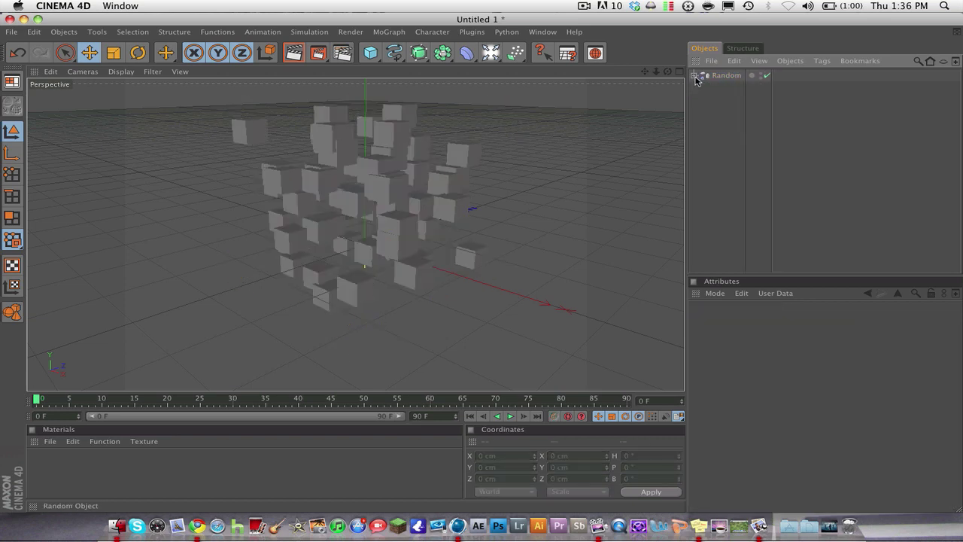
left_click(695, 76)
Set the Random effector's position offsets to 238 cm in X, 182 cm in Y and 160 cm in Z
left_click(720, 78)
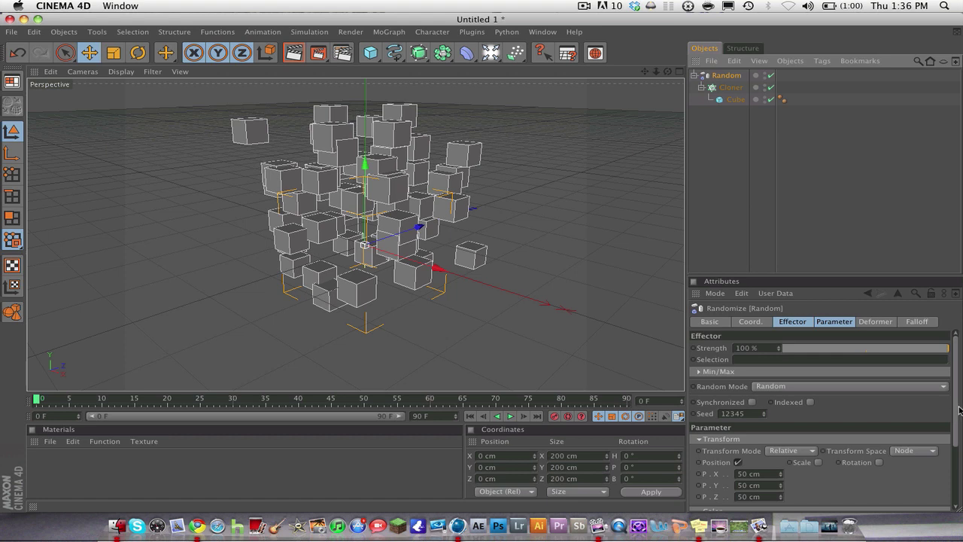
left_click_drag(959, 408, 954, 438)
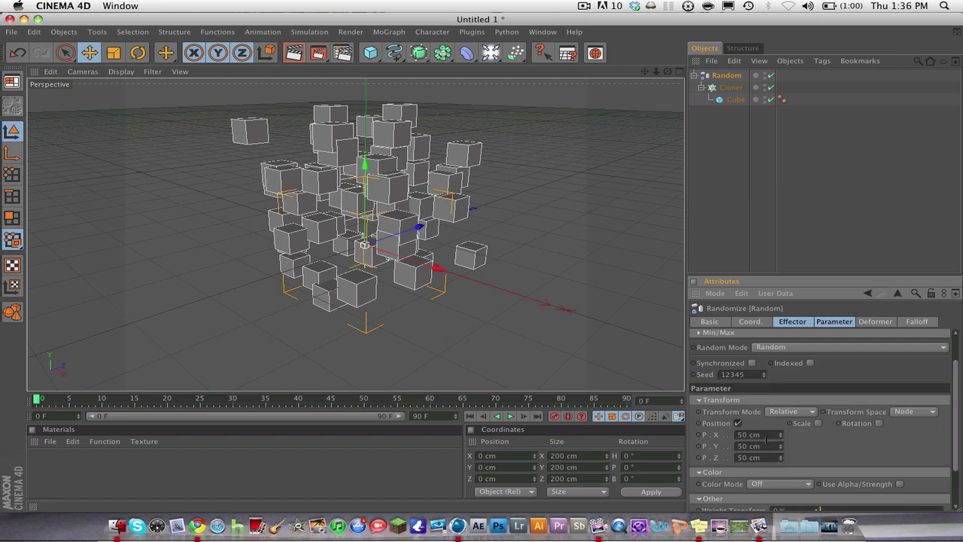
mouse_move(780, 436)
left_mouse_down()
mouse_move(813, 434)
mouse_move(787, 444)
mouse_move(800, 442)
left_mouse_up()
left_click_drag(656, 72, 602, 71)
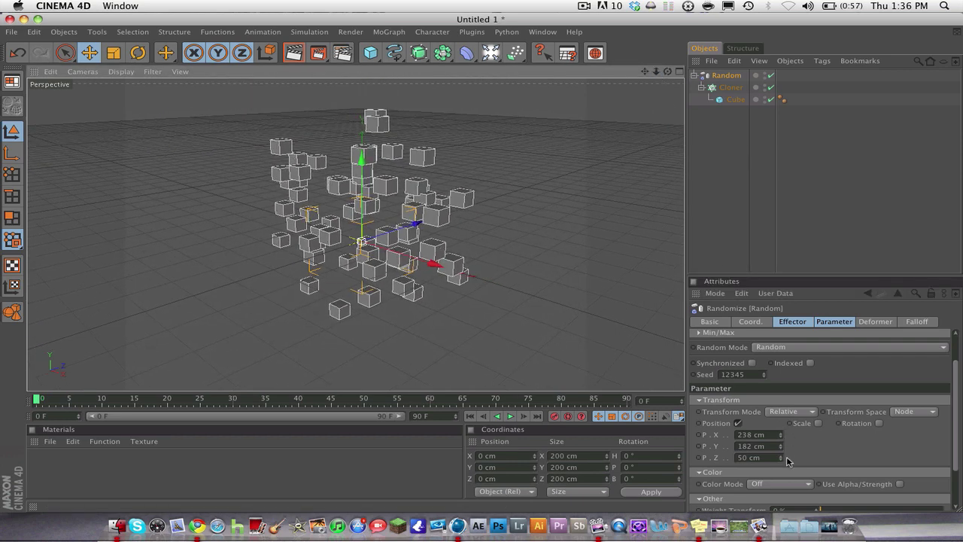
left_click_drag(780, 458, 780, 433)
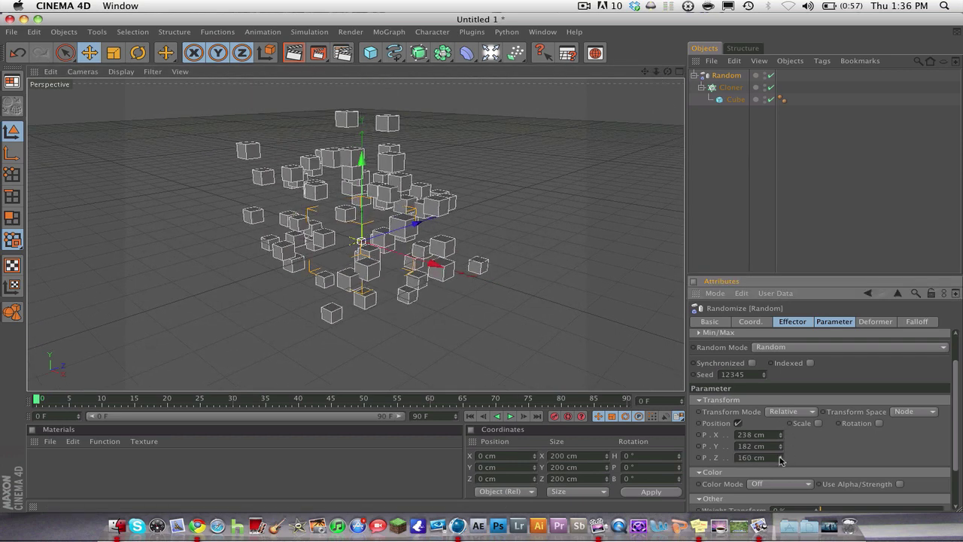
Enable scale variation in the Random effector's transform parameters
left_click(818, 423)
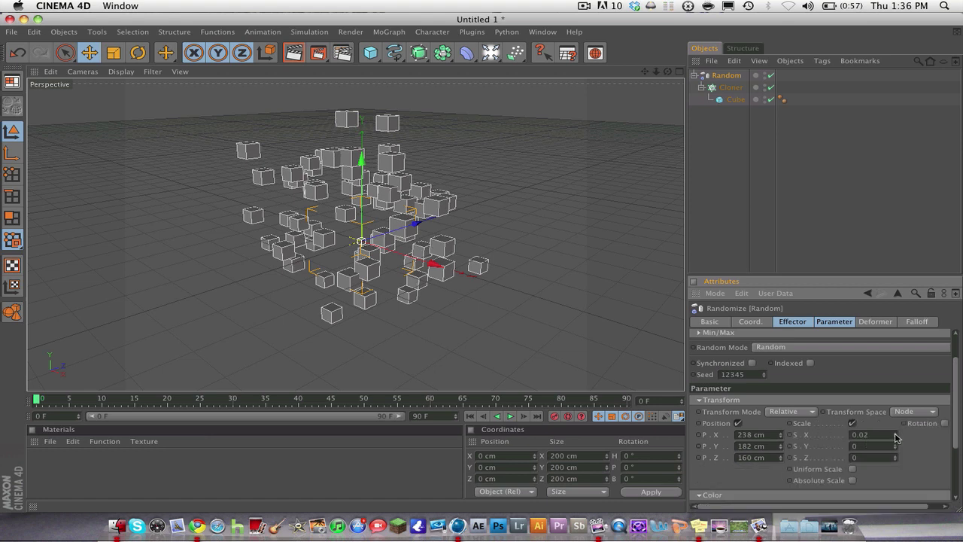
Try a separate scale value of 3 in X, Y and Z on the Random effector
left_click_drag(872, 435, 778, 436)
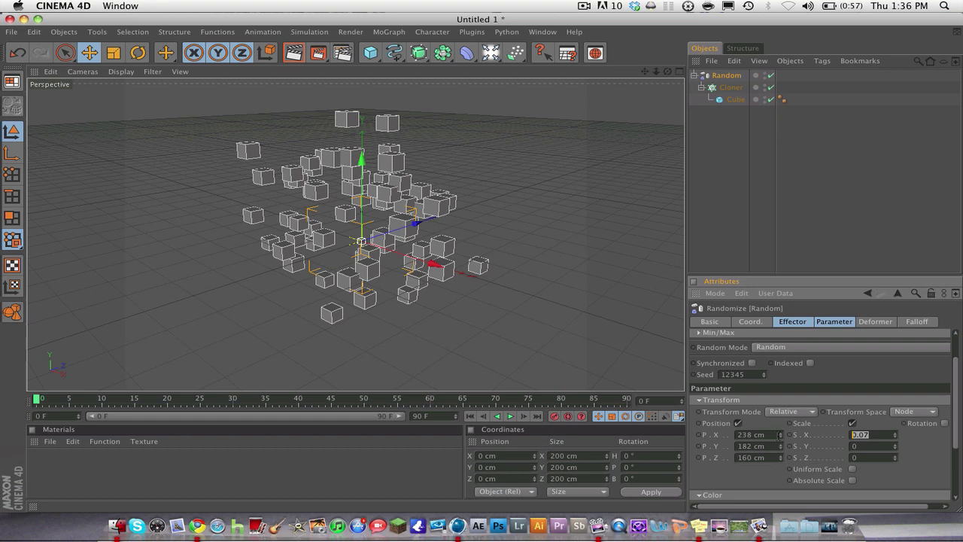
type("3")
key("Return")
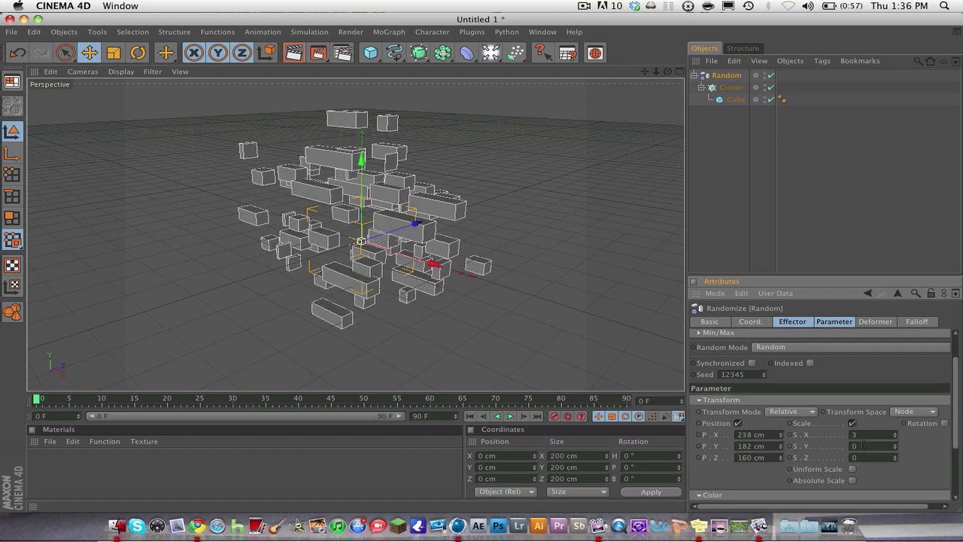
double_click(861, 445)
type("3")
key("Return")
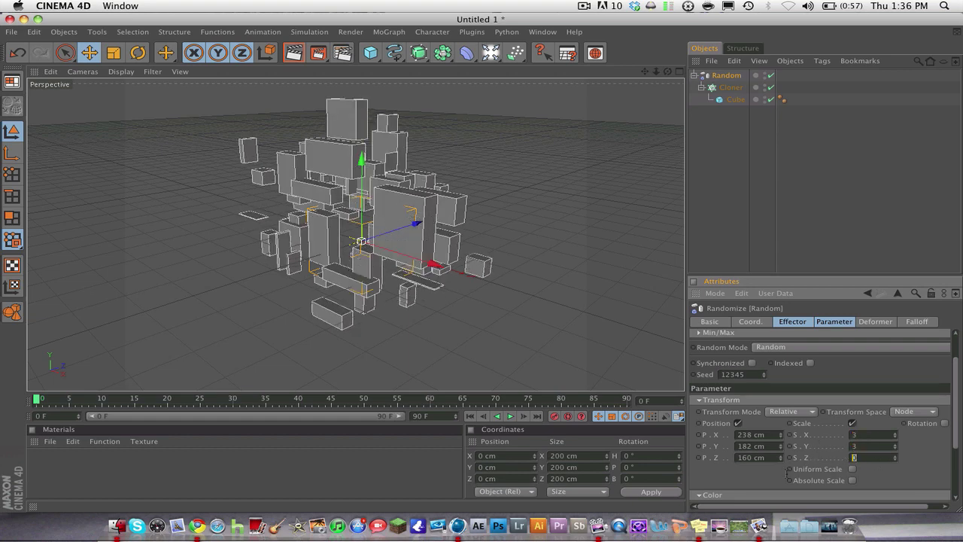
type("3")
key("Return")
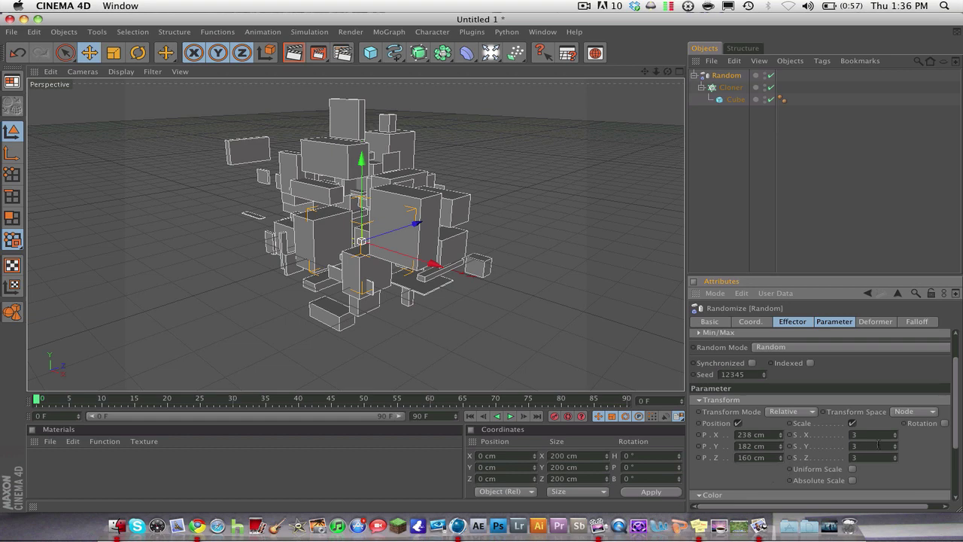
Undo the three X, Y and Z scale changes on the Random effector
key("super+z")
key("super+z")
key("super+z")
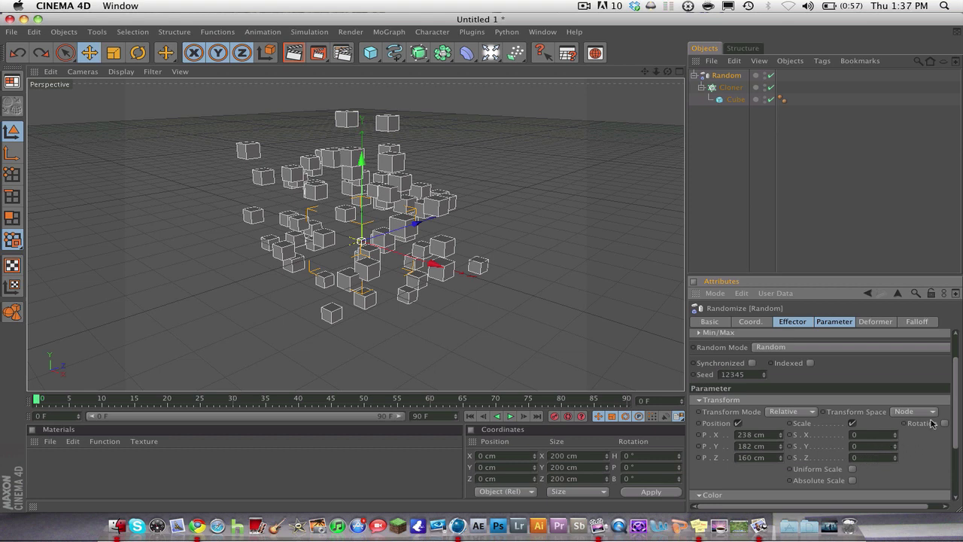
Turn on Uniform Scale for the Random effector and set its scale to 0.66
left_click(852, 468)
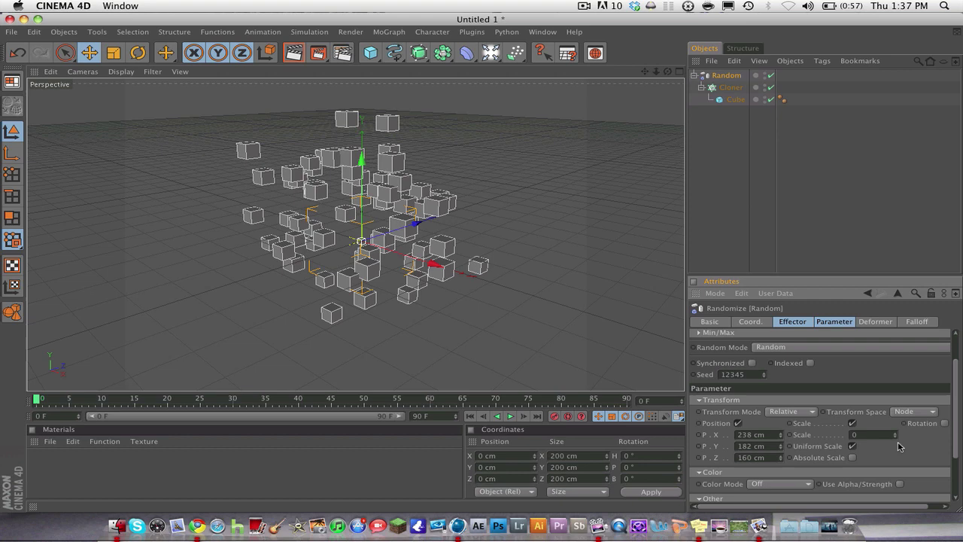
left_click_drag(896, 436, 896, 368)
left_click_drag(903, 418, 904, 410)
left_click(852, 446)
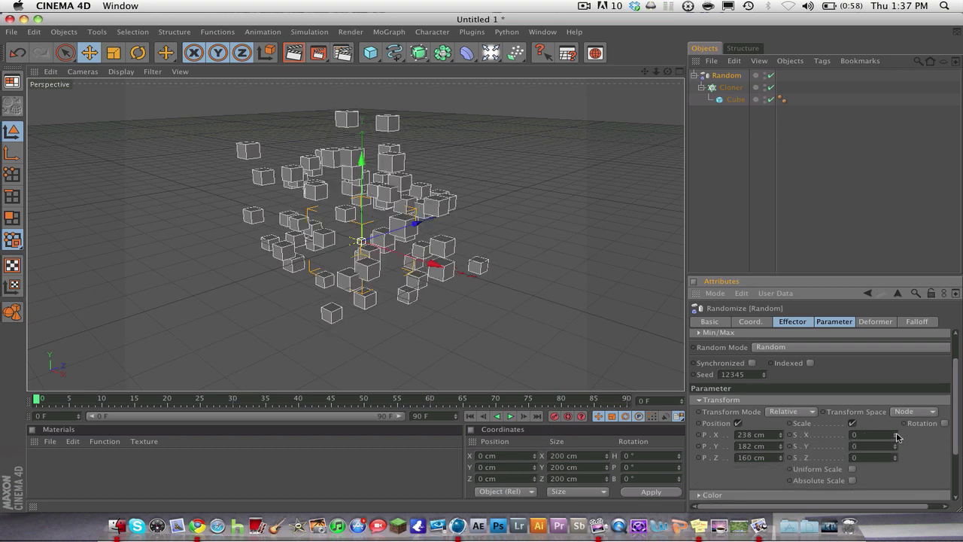
left_click_drag(897, 436, 903, 428)
left_click(851, 469)
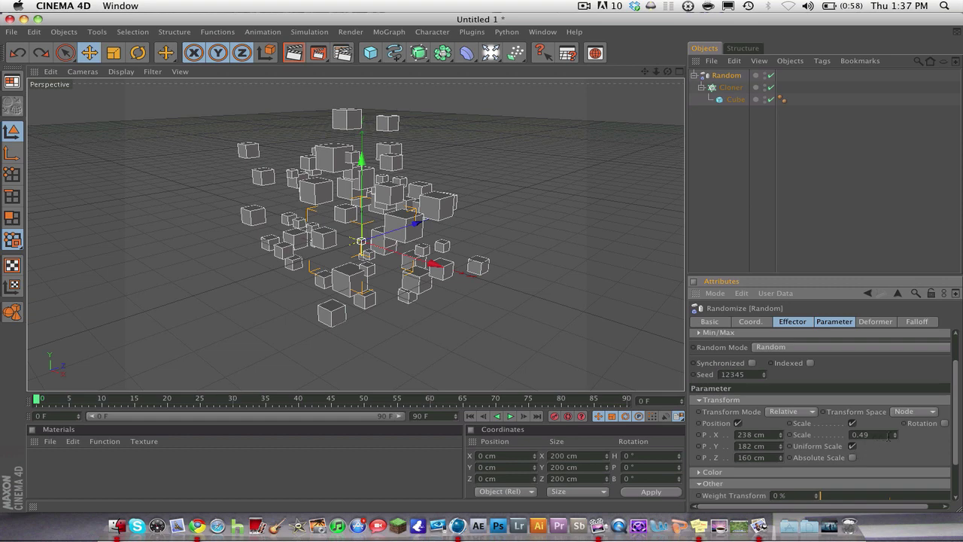
left_click_drag(897, 436, 899, 440)
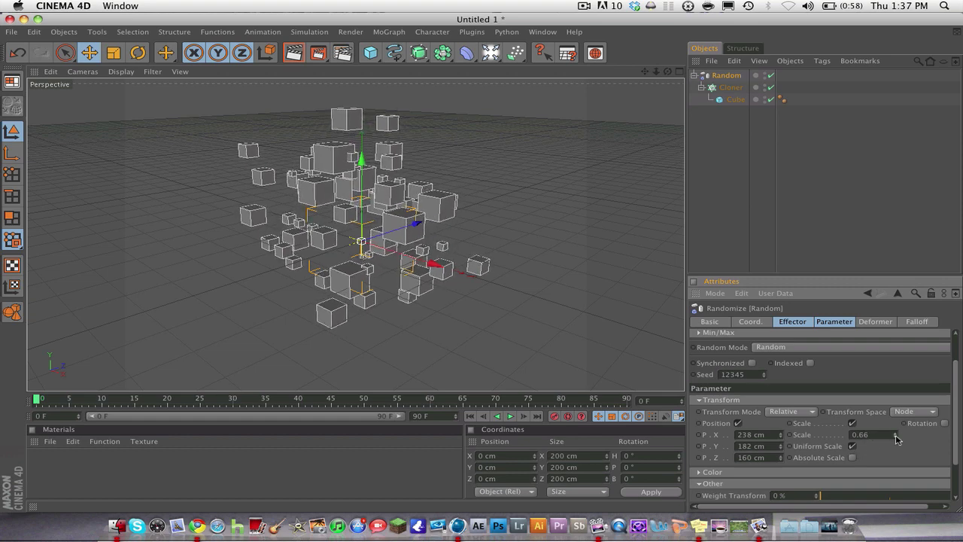
Enable rotation on the Random effector and set it to 57° heading, 34° pitch and 44° bank
left_click(944, 423)
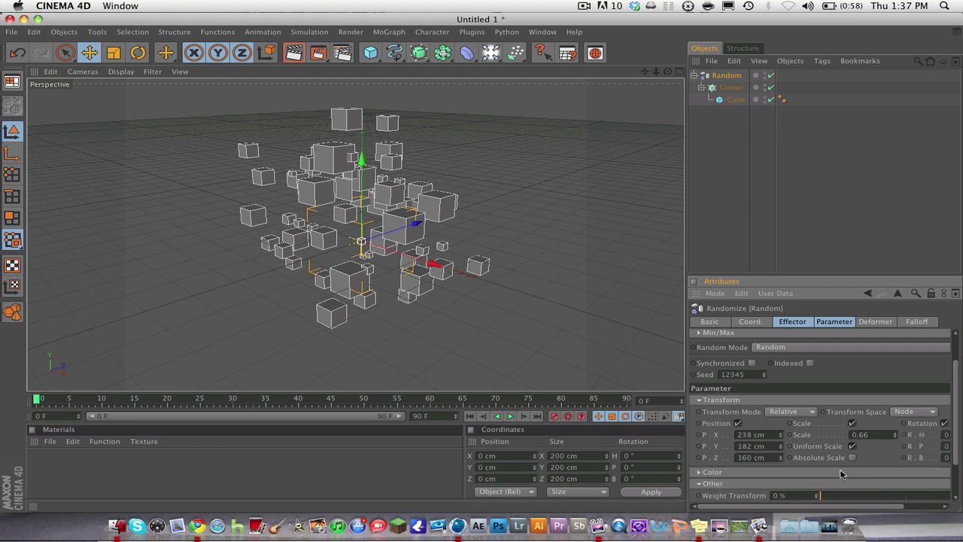
left_click_drag(811, 506, 850, 506)
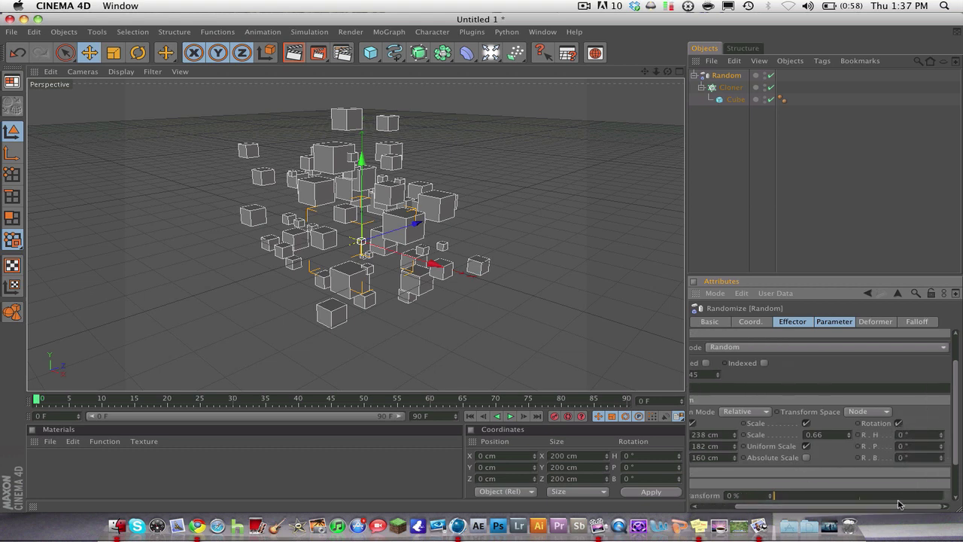
mouse_move(942, 436)
left_mouse_down()
mouse_move(941, 414)
mouse_move(942, 434)
mouse_move(942, 423)
left_mouse_up()
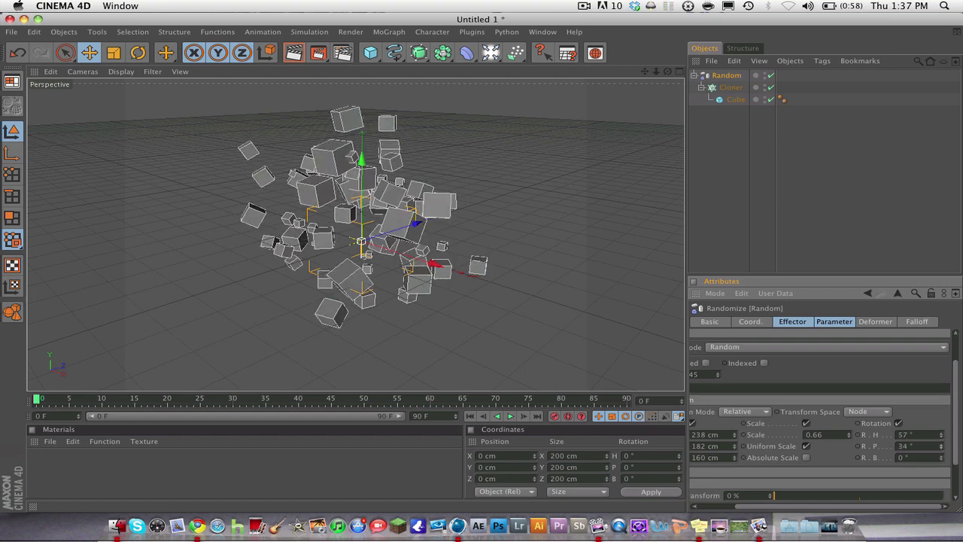
left_click_drag(941, 464, 941, 441)
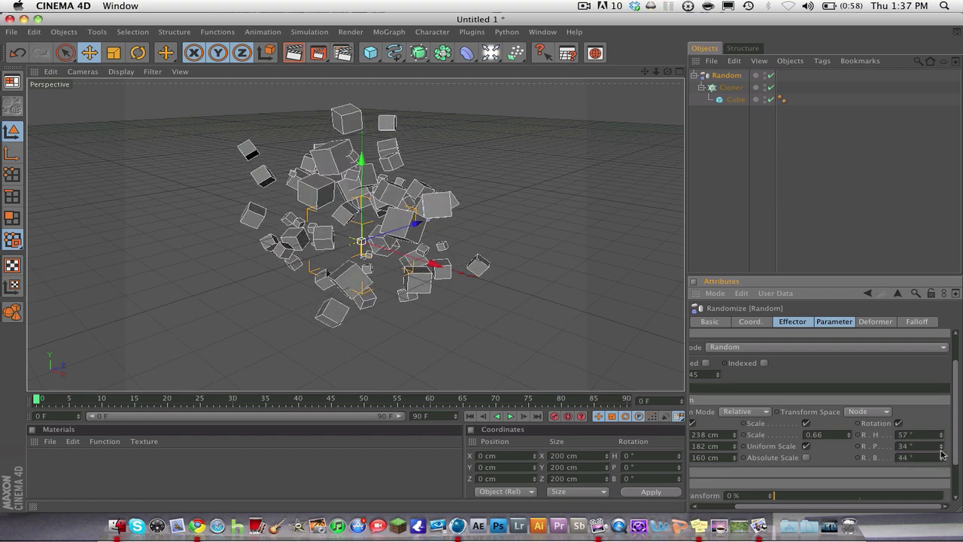
Scale the Cloner down uniformly to a grid size of about 168.5 cm in all three directions
left_click(713, 87)
key("t")
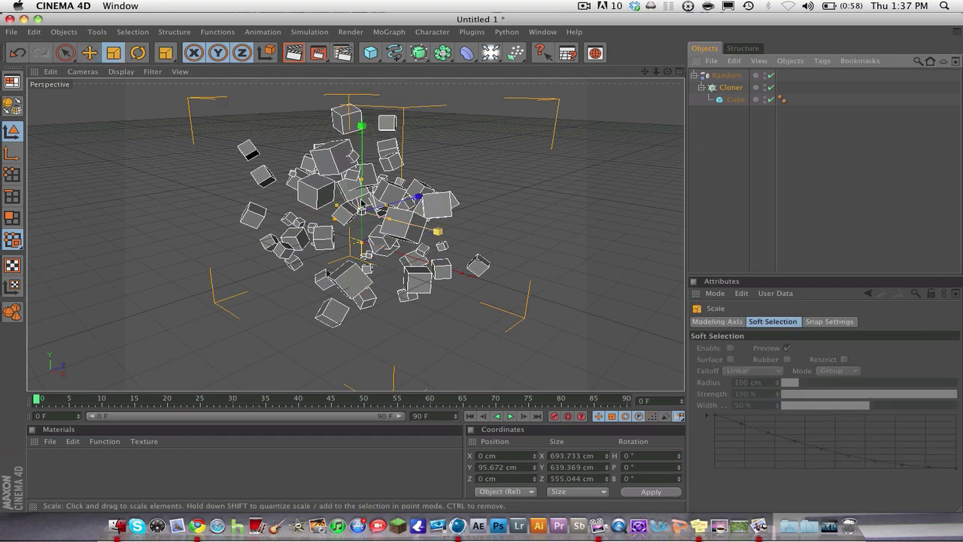
mouse_move(359, 217)
left_mouse_down()
mouse_move(425, 217)
mouse_move(338, 217)
mouse_move(379, 215)
mouse_move(353, 216)
mouse_move(370, 215)
left_mouse_up()
Set the Random effector's position offsets to 478 cm in X, 330 cm in Y and -253 cm in Z
double_click(720, 76)
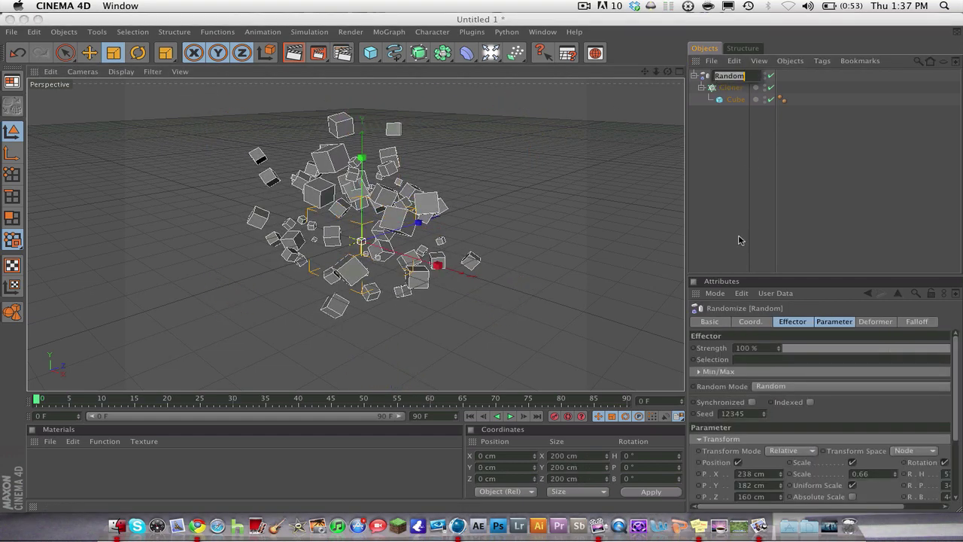
scroll(954, 386, "down", 2)
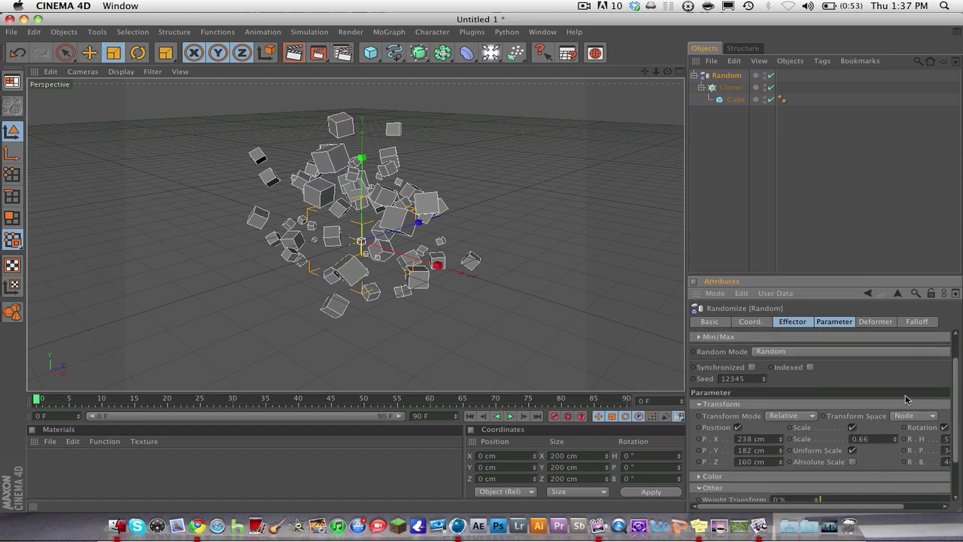
left_click_drag(780, 441, 780, 399)
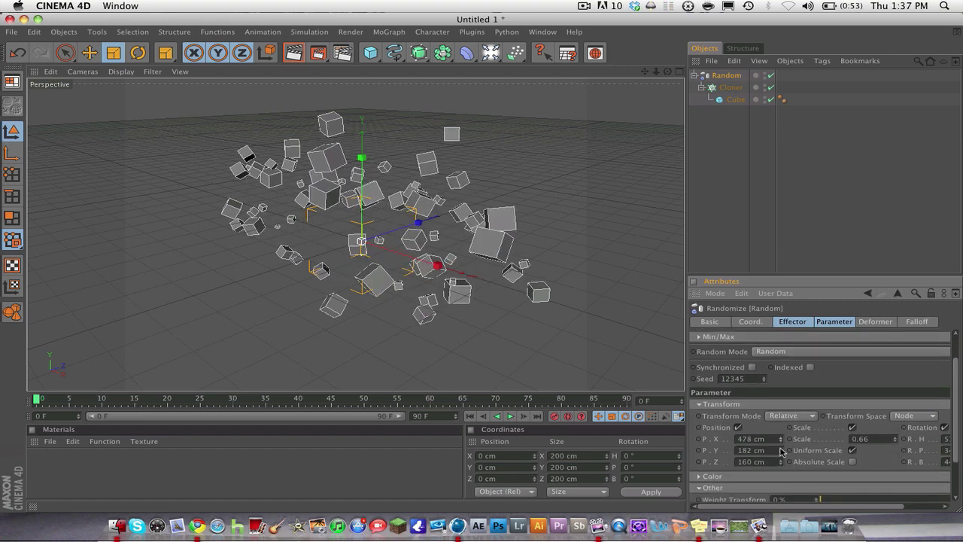
left_click_drag(780, 452, 780, 433)
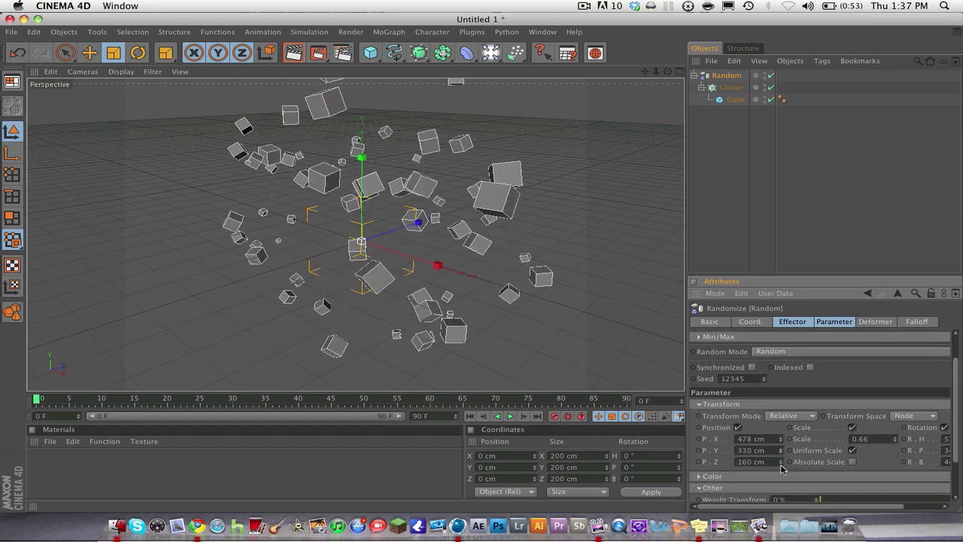
left_click_drag(781, 468, 781, 495)
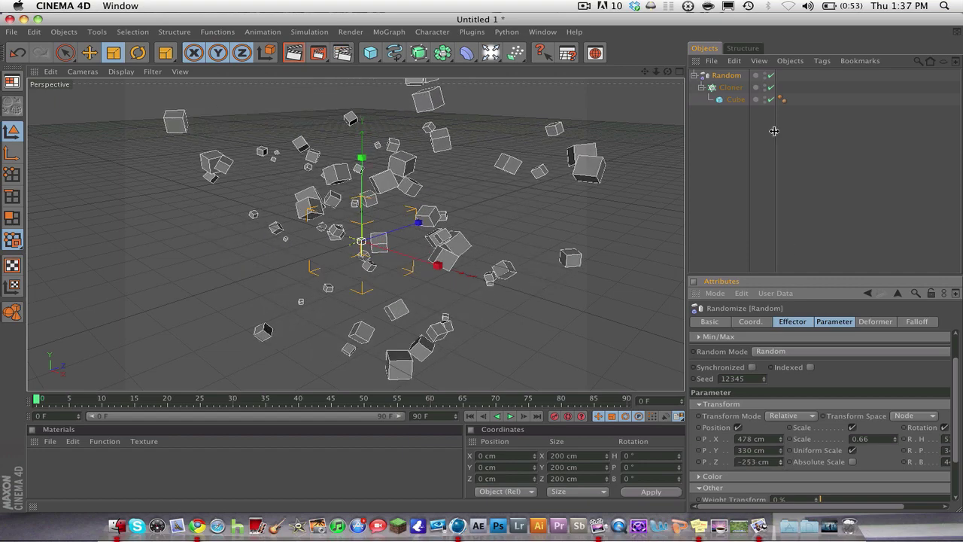
Render the active view to preview how widely the cubes are scattered
left_click_drag(667, 71, 323, 74)
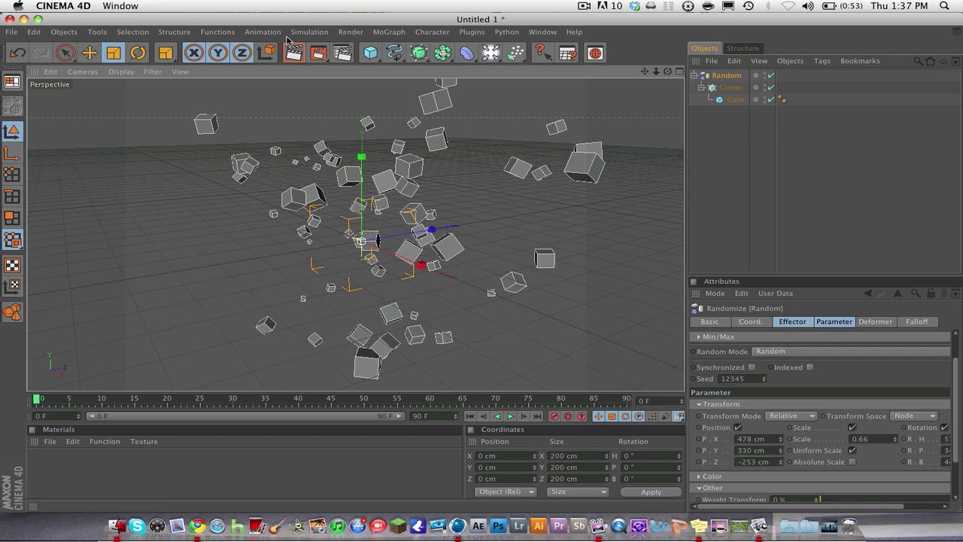
left_click(294, 52)
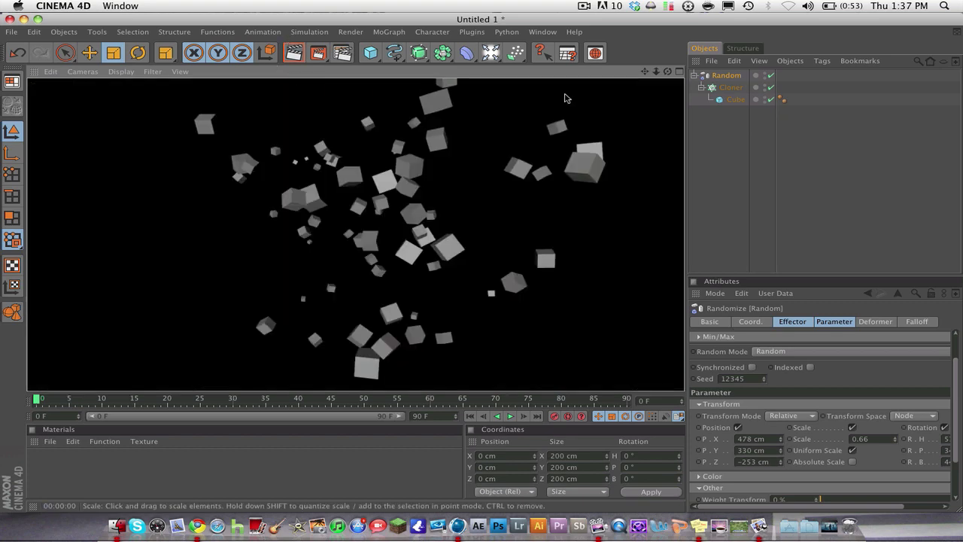
left_click_drag(644, 71, 611, 98)
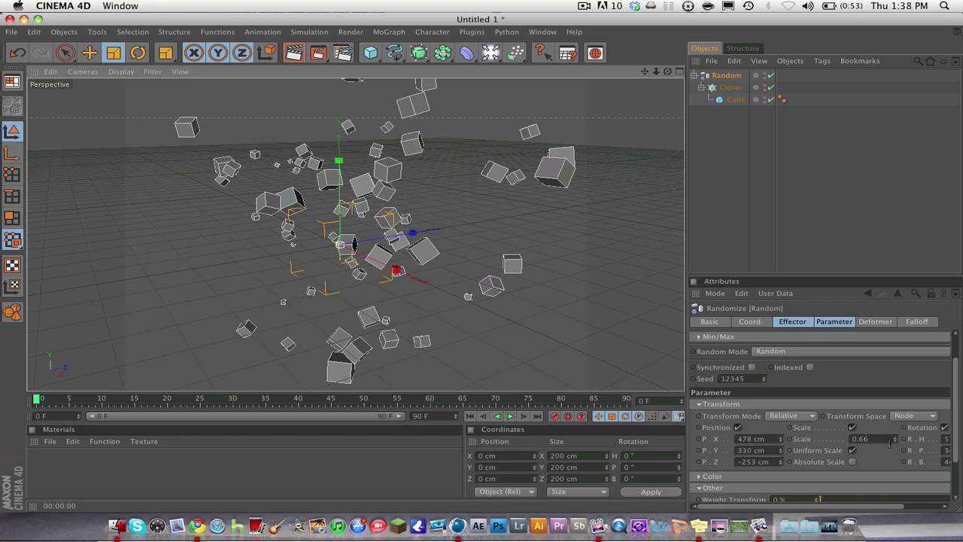
Turn on Absolute Scale for the Random effector and set its uniform scale to 0.56
mouse_move(894, 442)
left_mouse_down()
mouse_move(894, 491)
mouse_move(895, 439)
left_mouse_up()
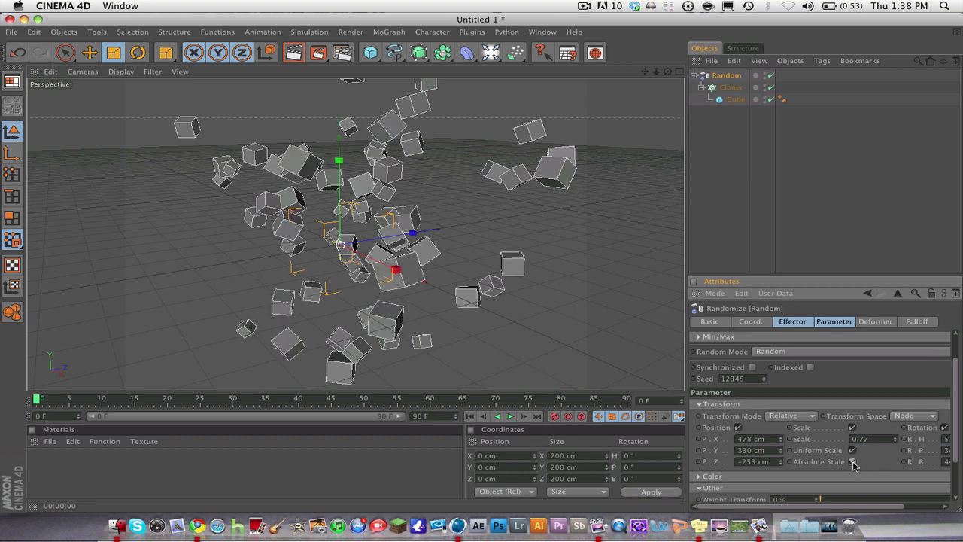
left_click_drag(895, 439, 895, 458)
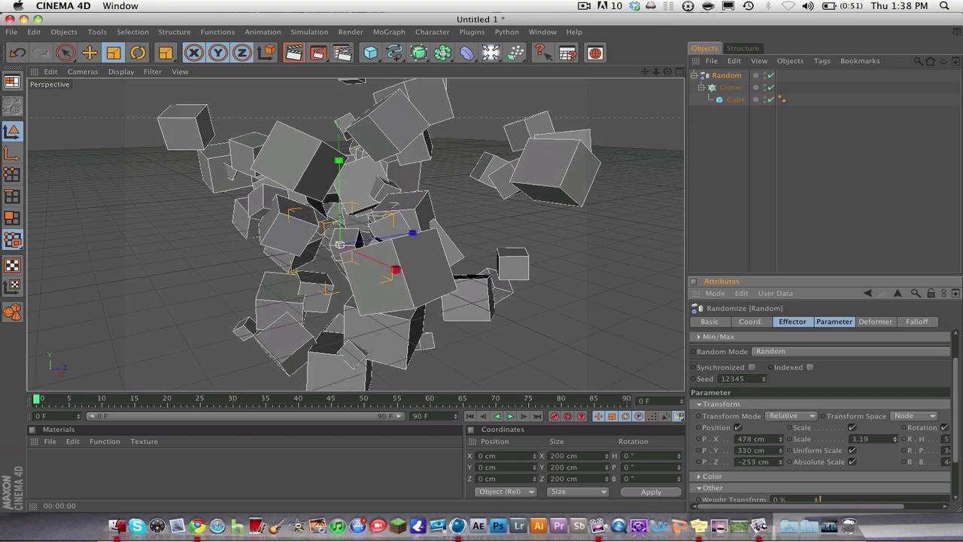
mouse_move(894, 438)
left_mouse_down()
mouse_move(894, 451)
mouse_move(895, 433)
left_mouse_up()
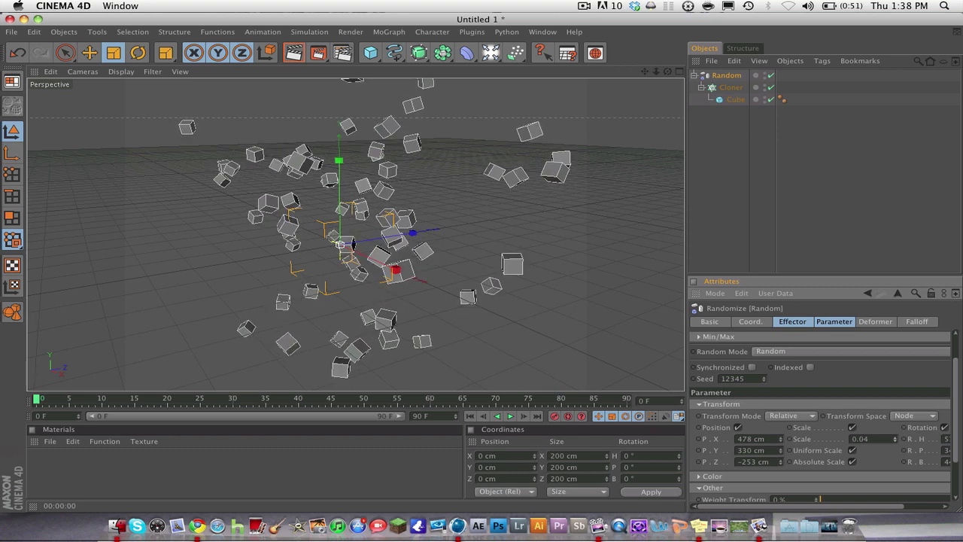
left_click(853, 462)
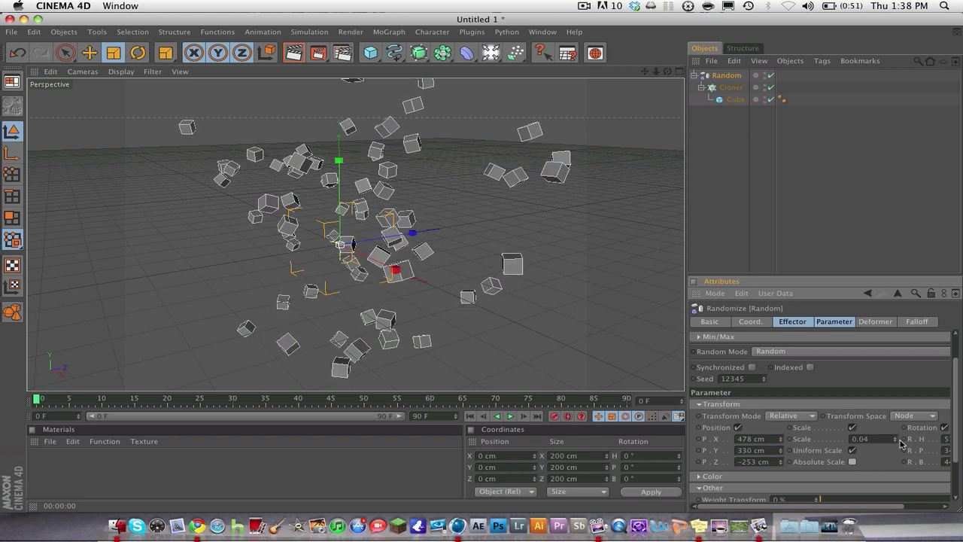
mouse_move(894, 442)
left_mouse_down()
mouse_move(894, 430)
mouse_move(893, 441)
left_mouse_up()
left_click(852, 461)
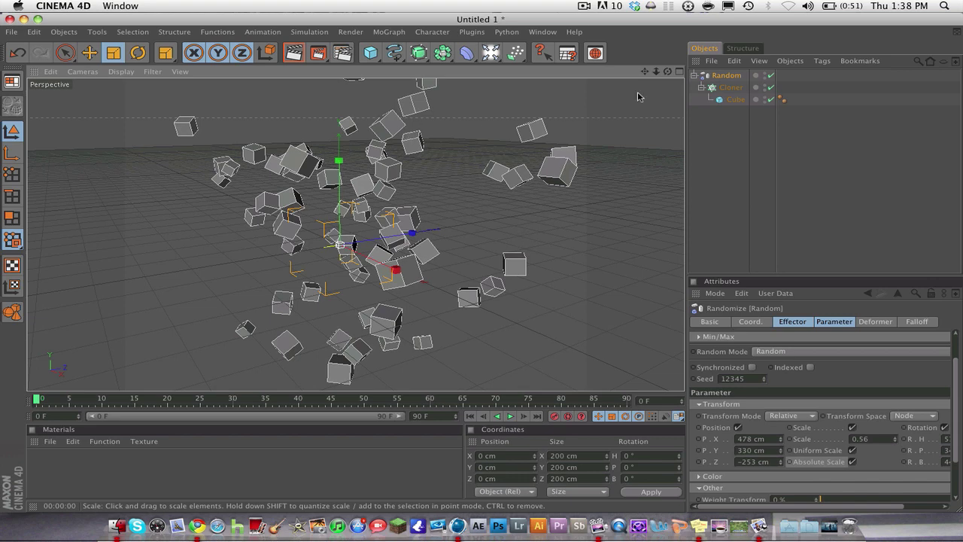
Render the active view to check the cubes with absolute scaling
left_click(293, 52)
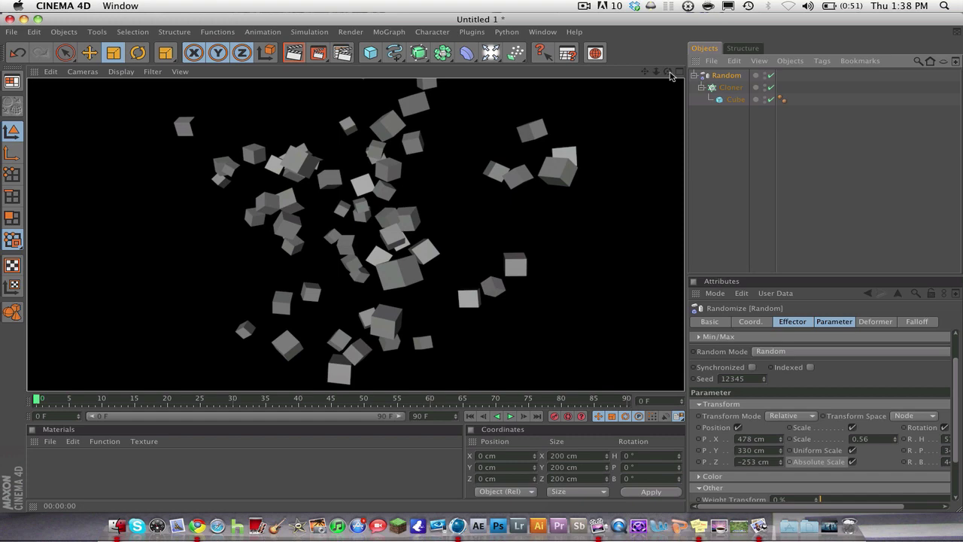
left_click_drag(668, 71, 672, 72)
Reduce the Cloner's first and second grid counts to 3 each
left_click(728, 88)
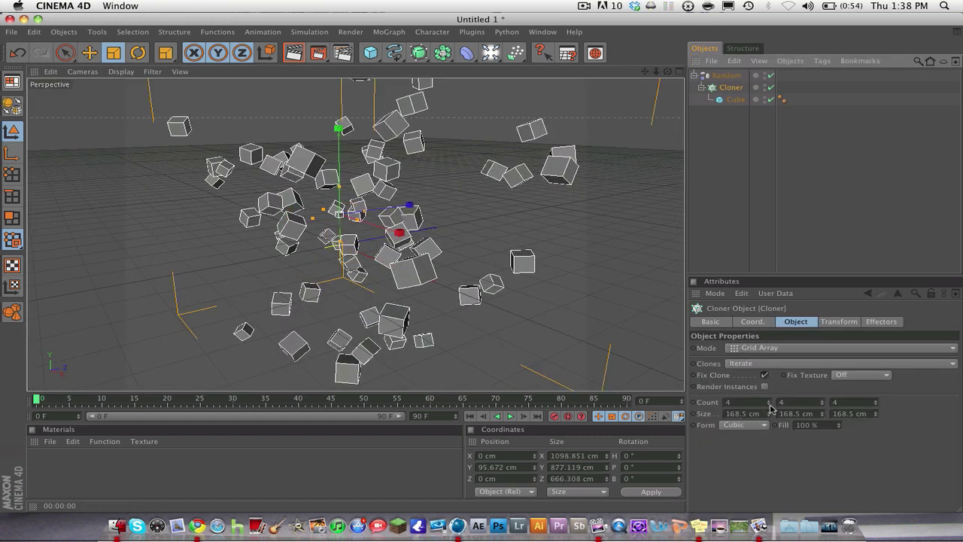
left_click(769, 405)
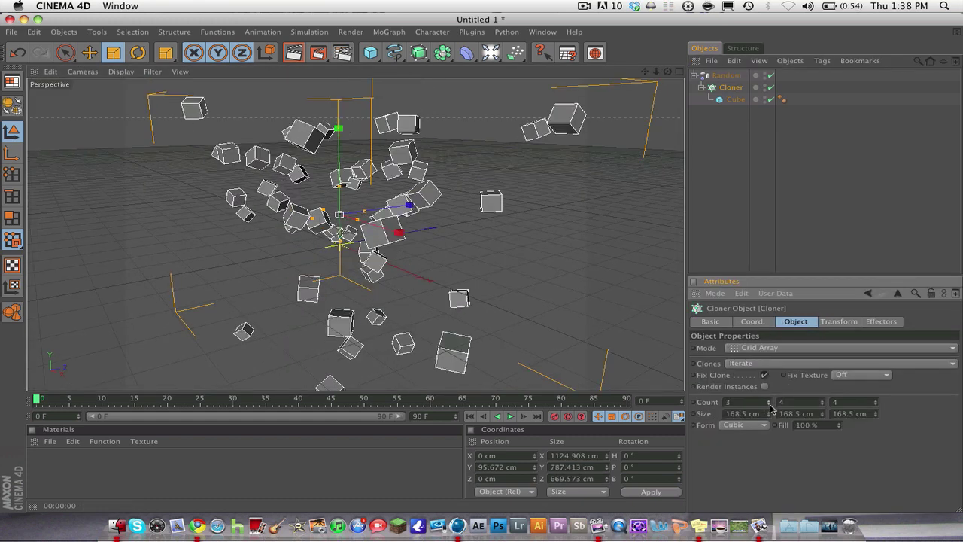
left_click(823, 405)
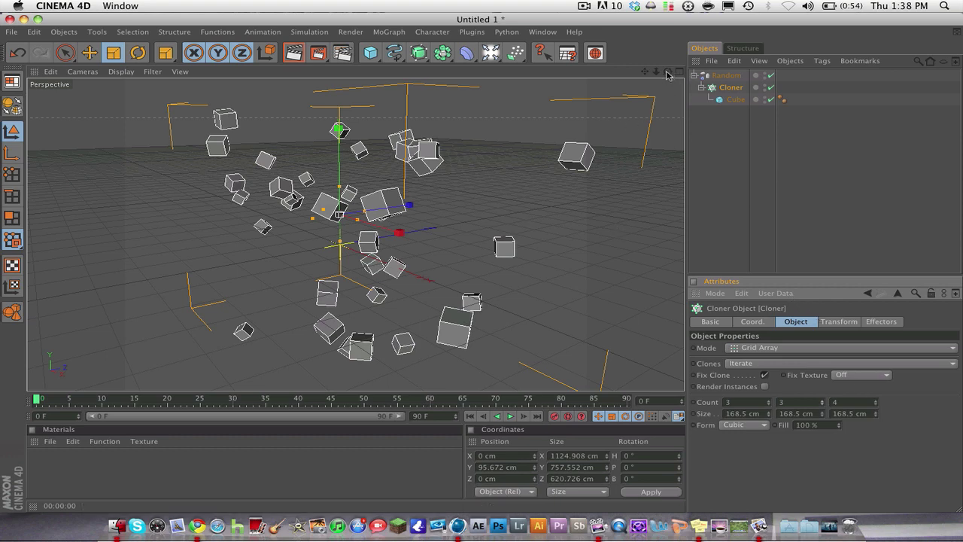
Render the thinned-out cube cluster from a higher viewing angle
left_click_drag(656, 71, 681, 72)
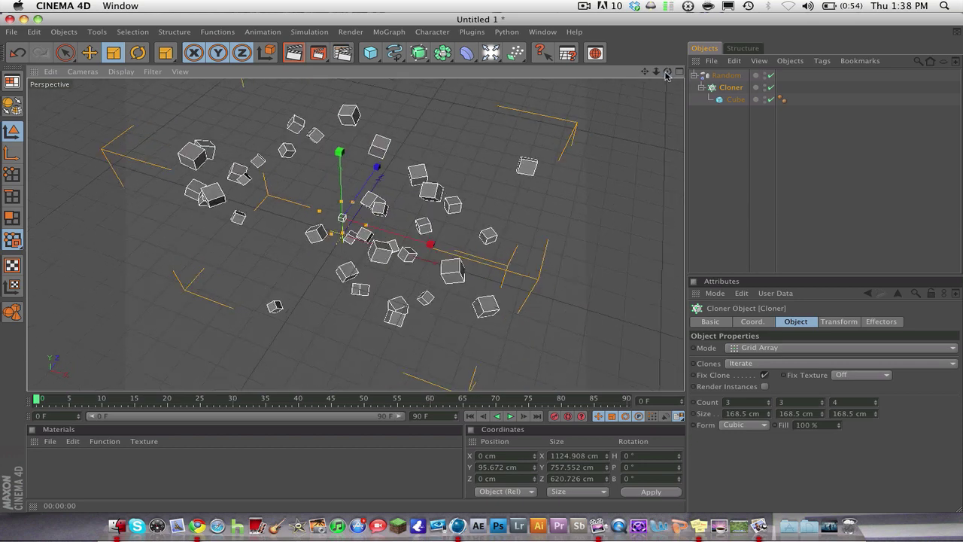
left_click(298, 56)
left_click(294, 53)
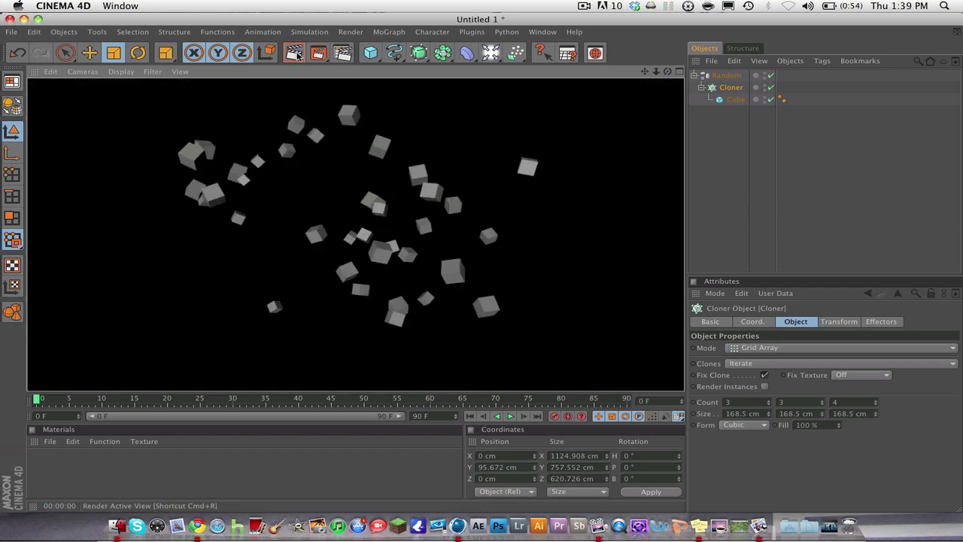